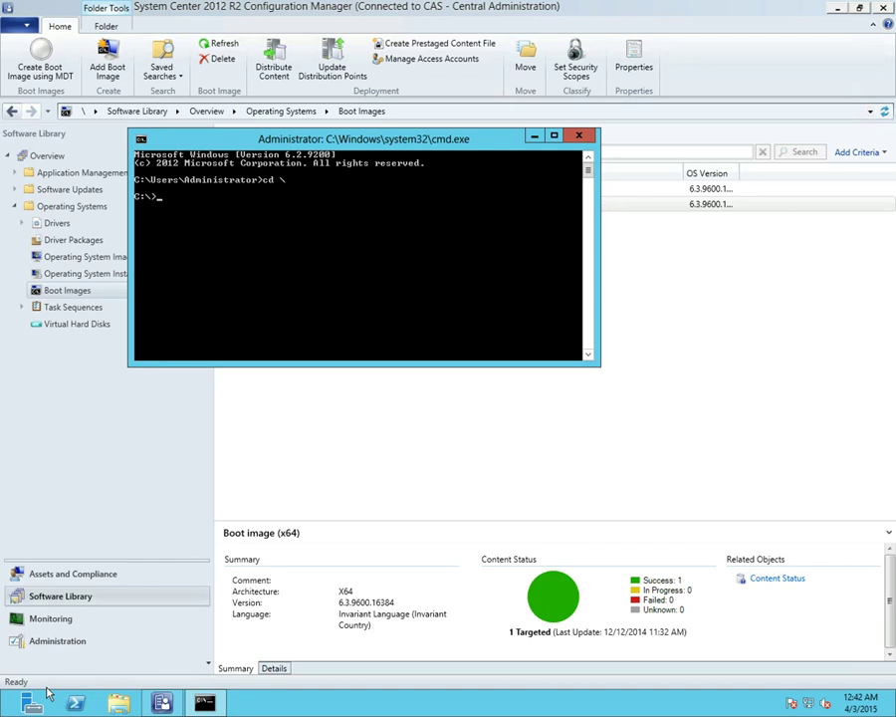
Step: Mount index 1 of the Configuration Manager x64 boot.wim into c:\mount with DISM
type("dism /mount-wim /wimfile")
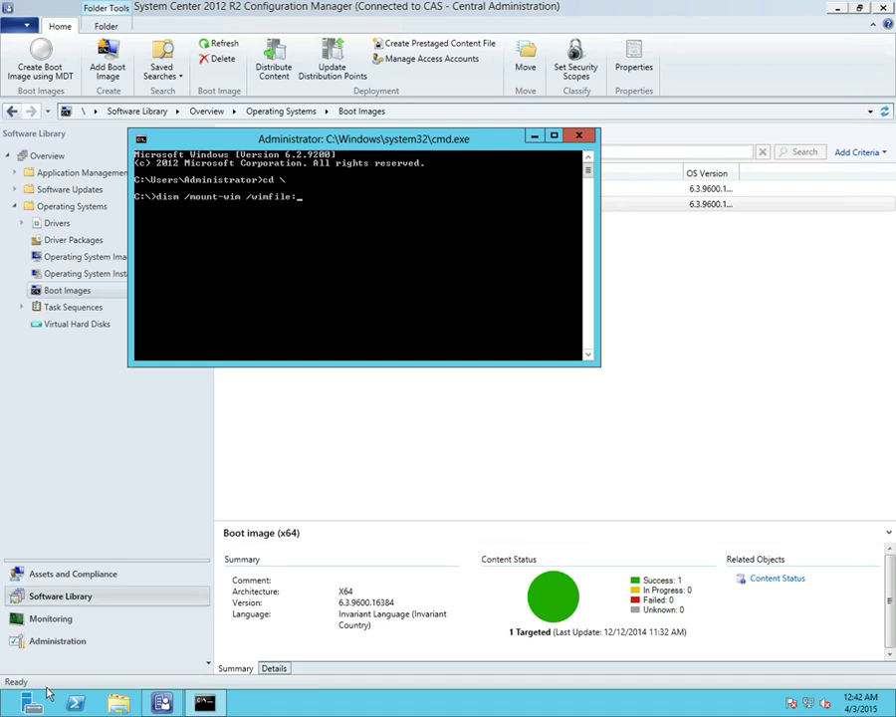
type(":\"c:\\program files\\microsoft co")
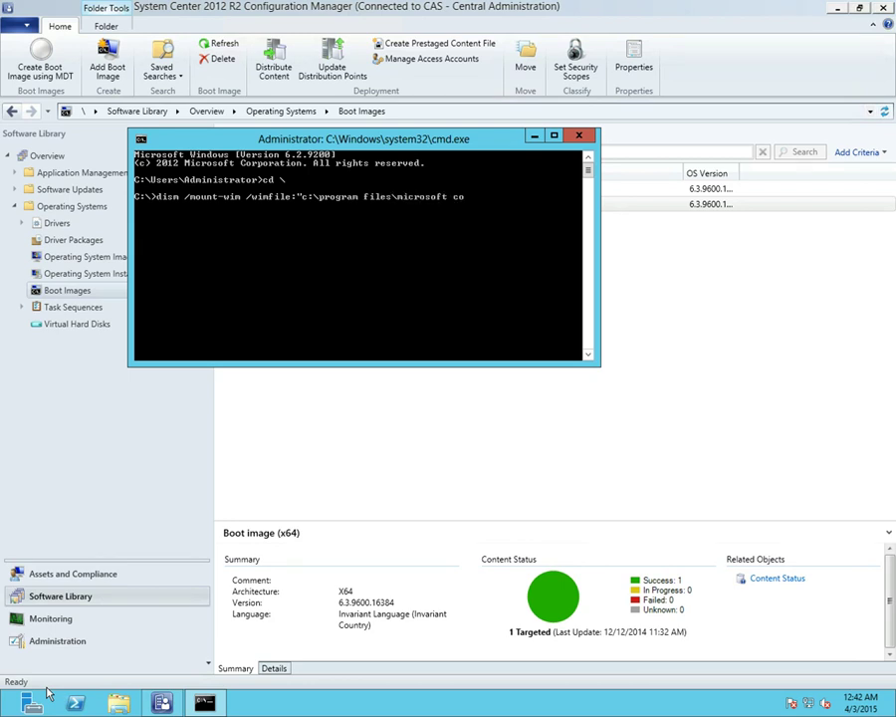
type("nfiguration manager\\osd\\boot\\x")
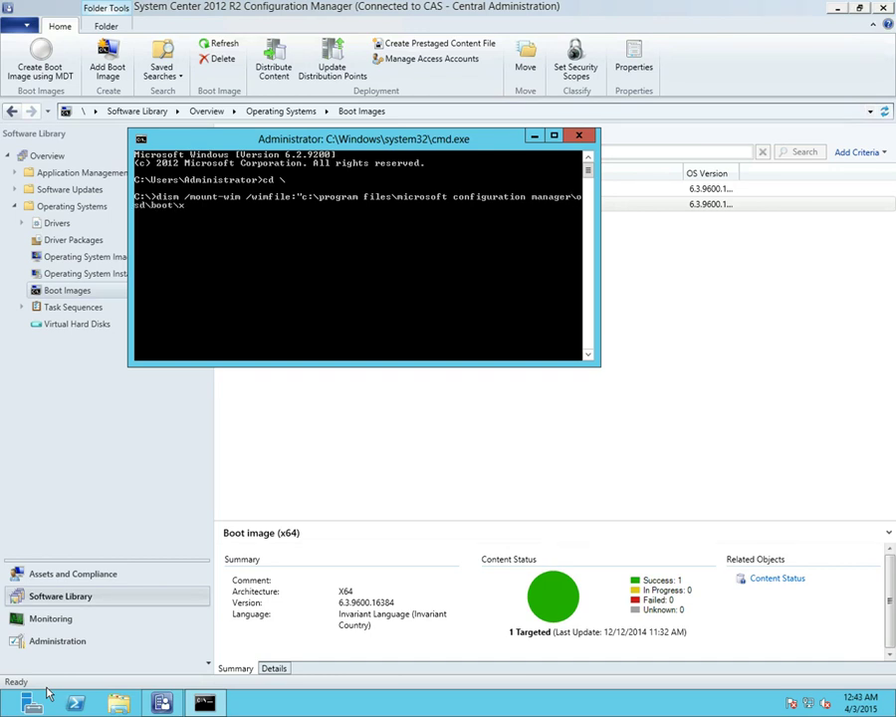
type("64\\boot.wi")
type("m\" /index:1")
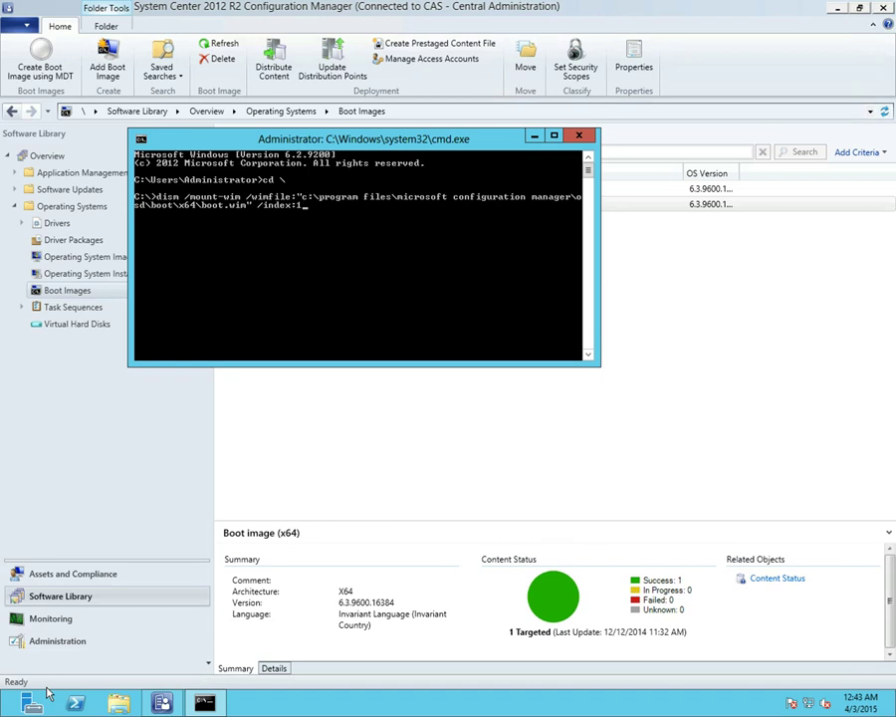
type(" /mountdir:c:\\mount")
key("Return")
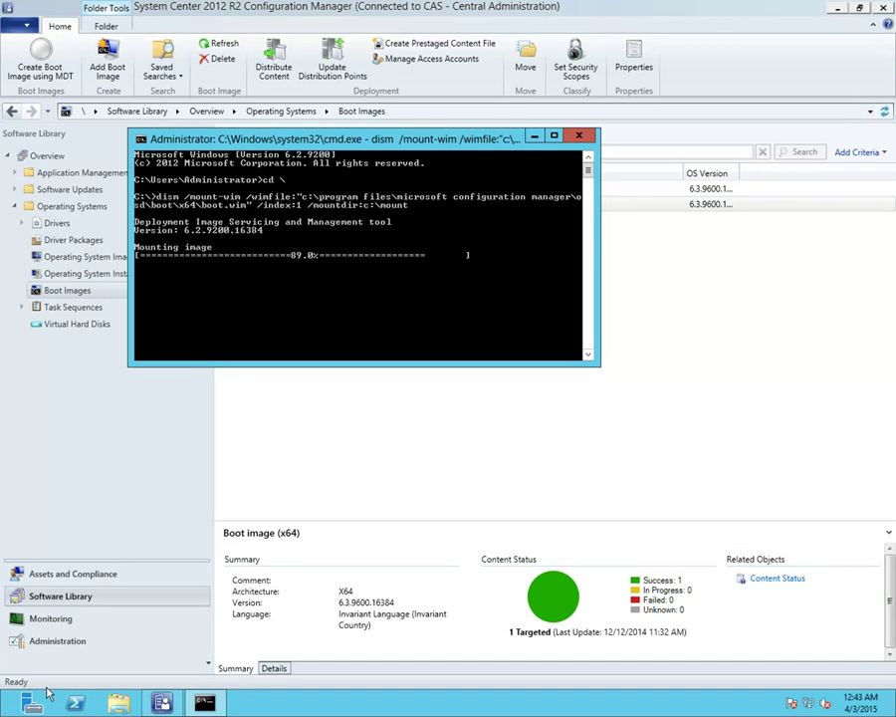
key("Up")
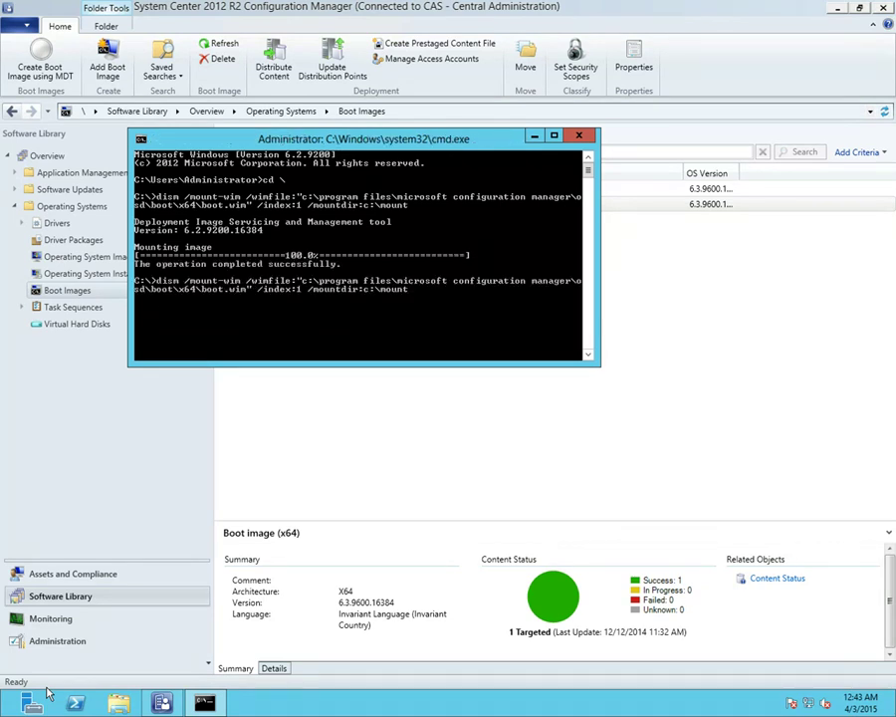
key("Right")
Step: Mount boot.cas00005.wim into c:\mountupdatedwim, fixing the folder name after the first run fails
type("cas0005")
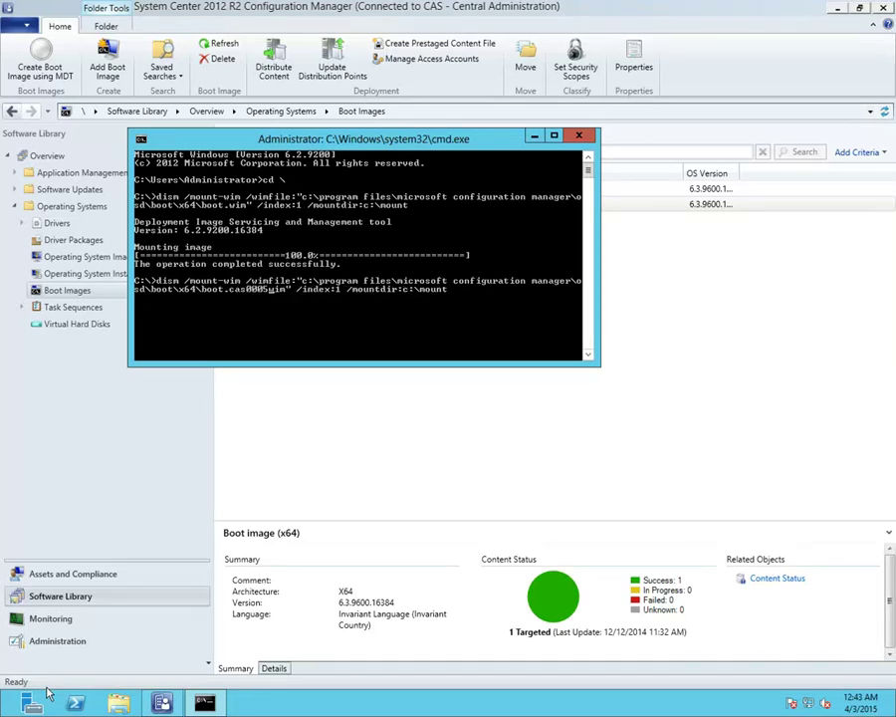
type(".")
type(".")
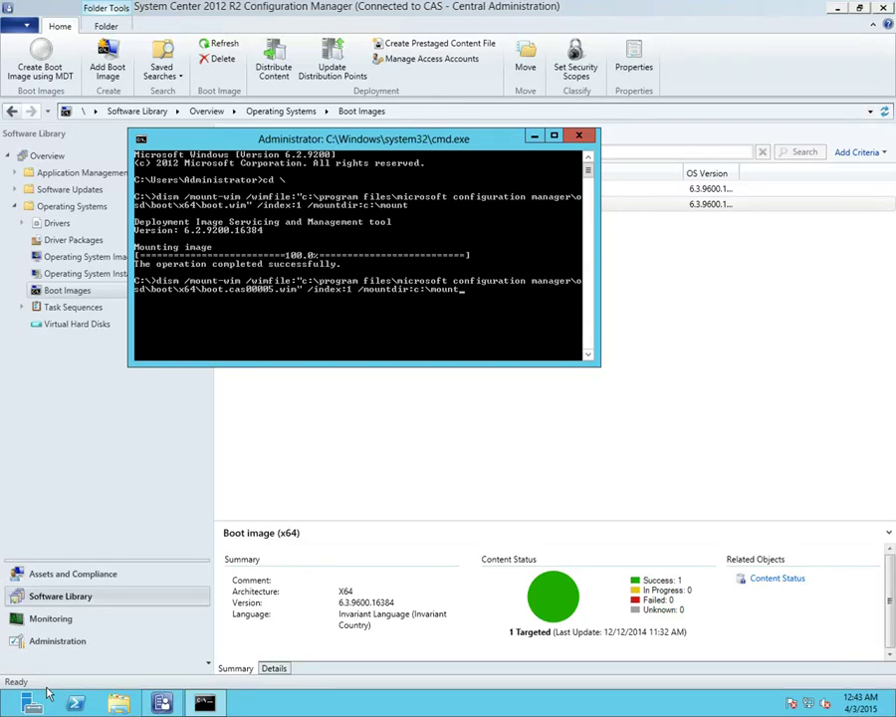
type("updatewim")
key("Return")
key("Up")
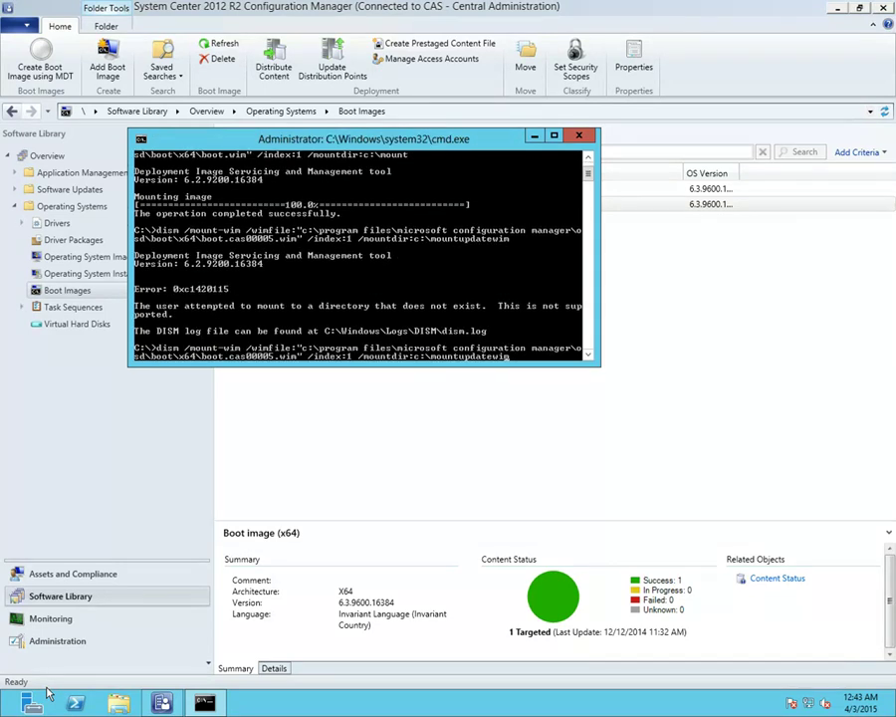
type("d")
key("Return")
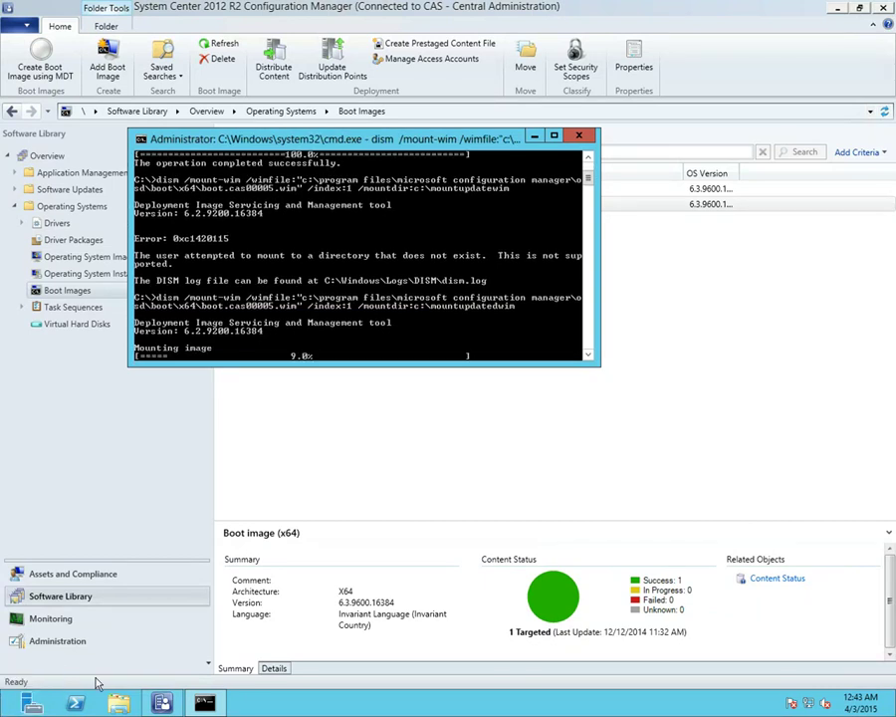
left_click(121, 704)
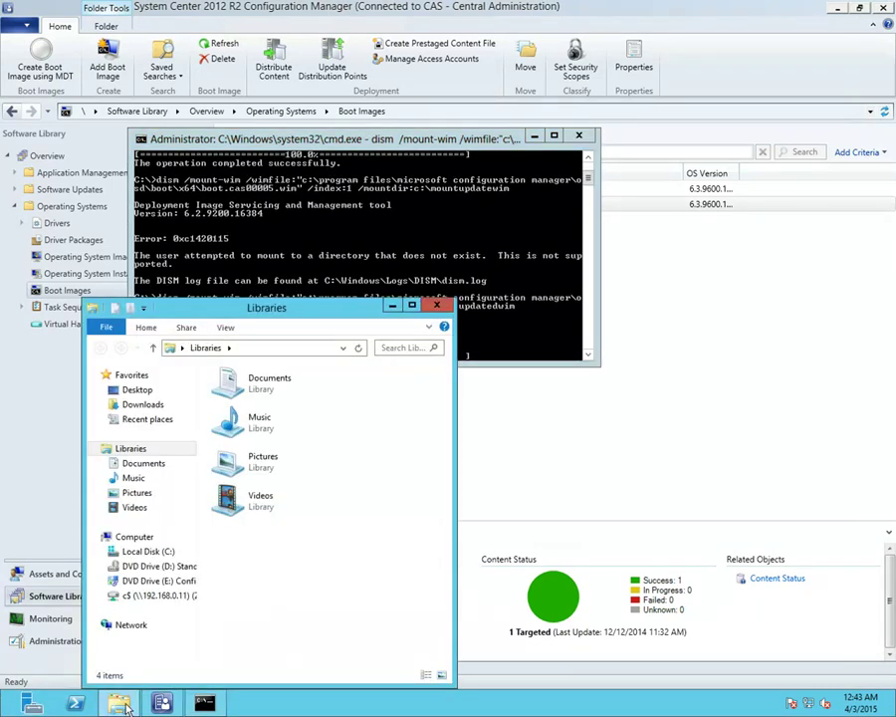
Step: Open C:\Mount and C:\MountUpdatedWIM in two Explorer windows arranged side by side
left_click(149, 552)
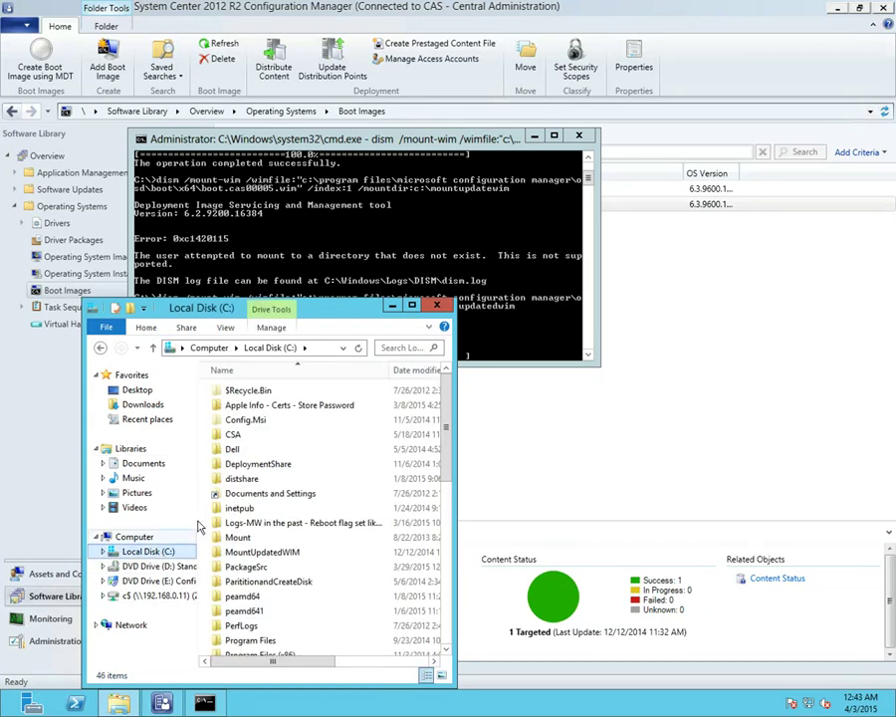
double_click(239, 538)
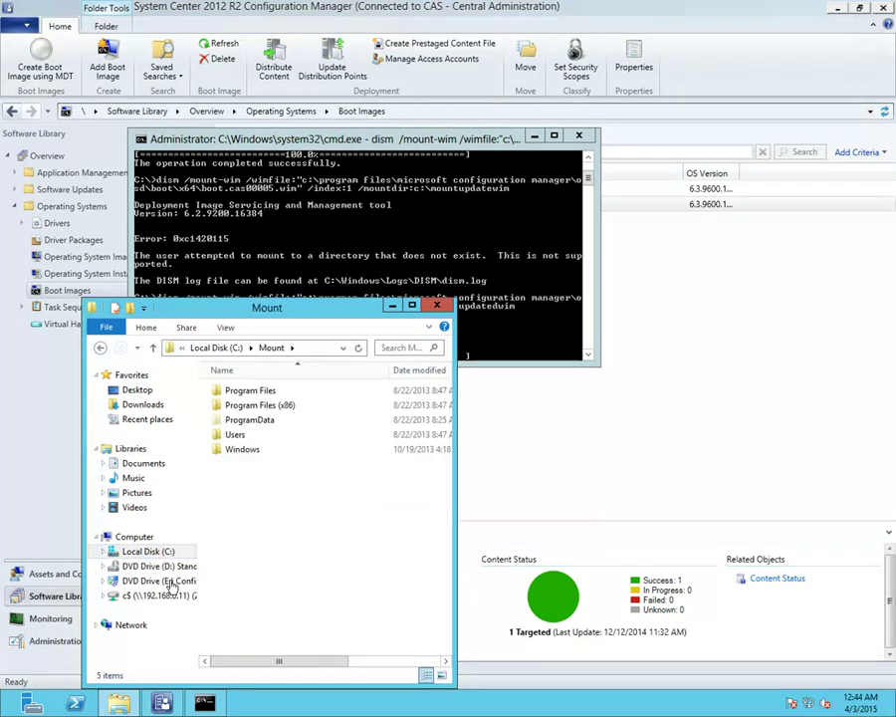
right_click(118, 702)
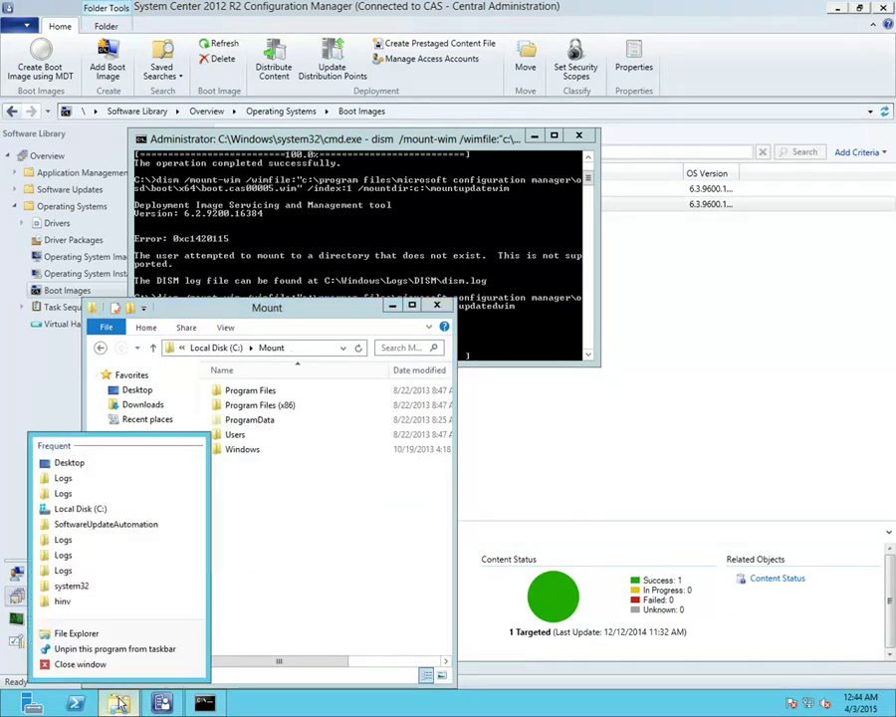
left_click(119, 640)
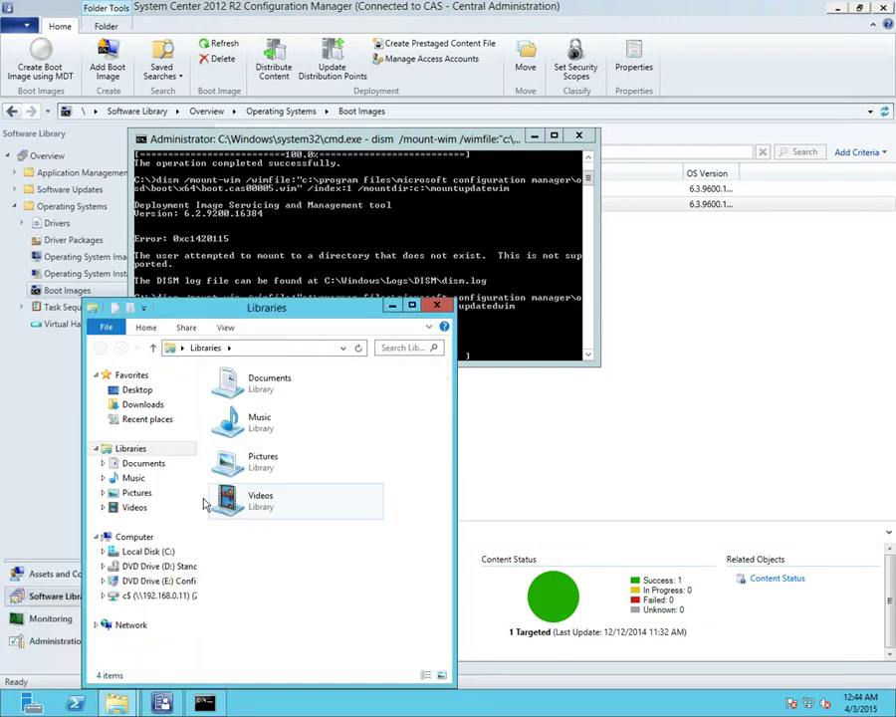
left_click(159, 554)
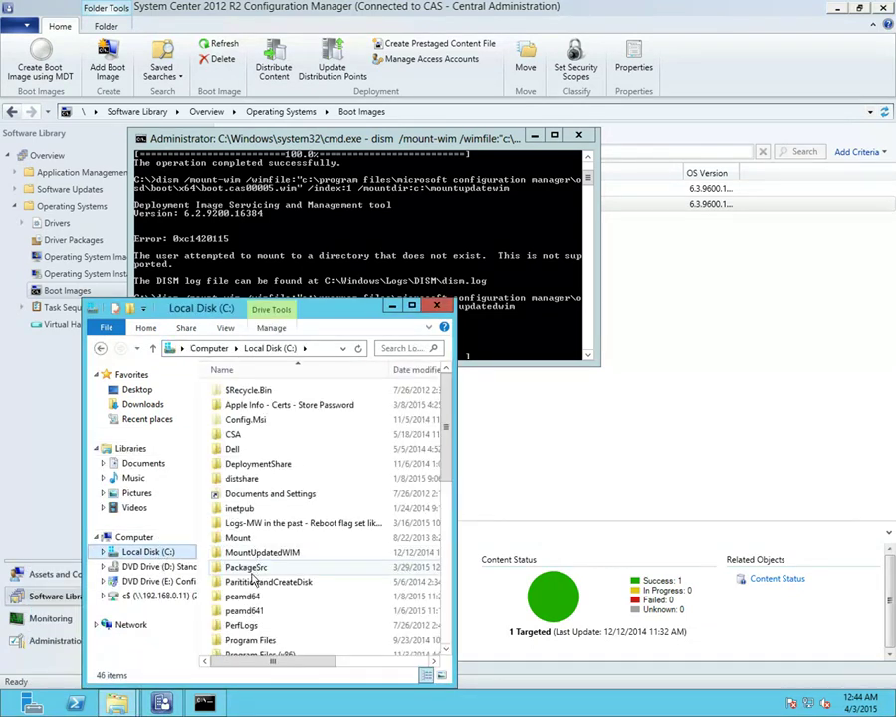
double_click(245, 553)
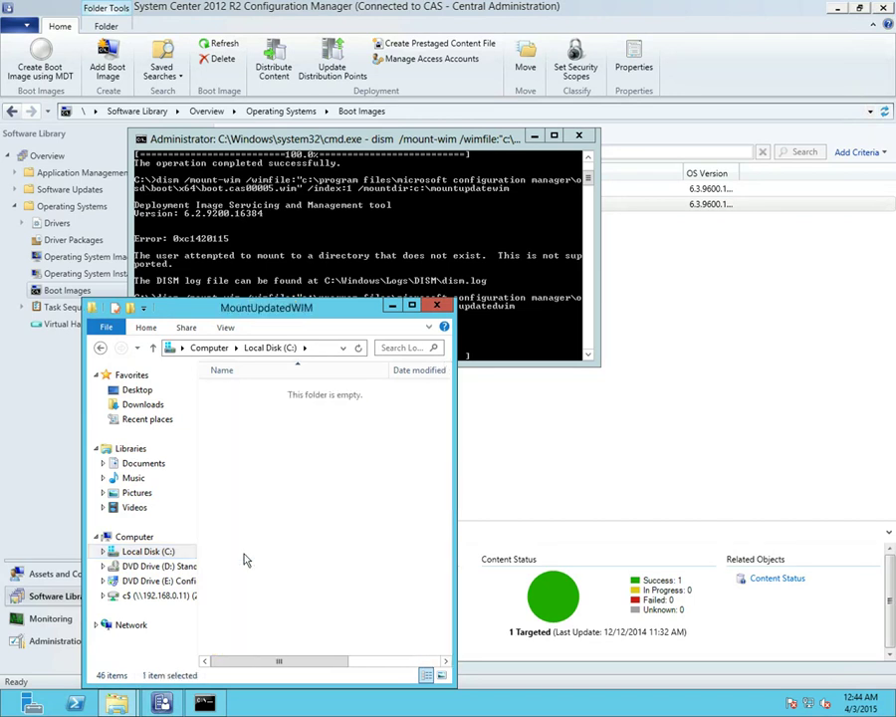
left_click_drag(264, 308, 712, 126)
left_click_drag(338, 139, 375, 145)
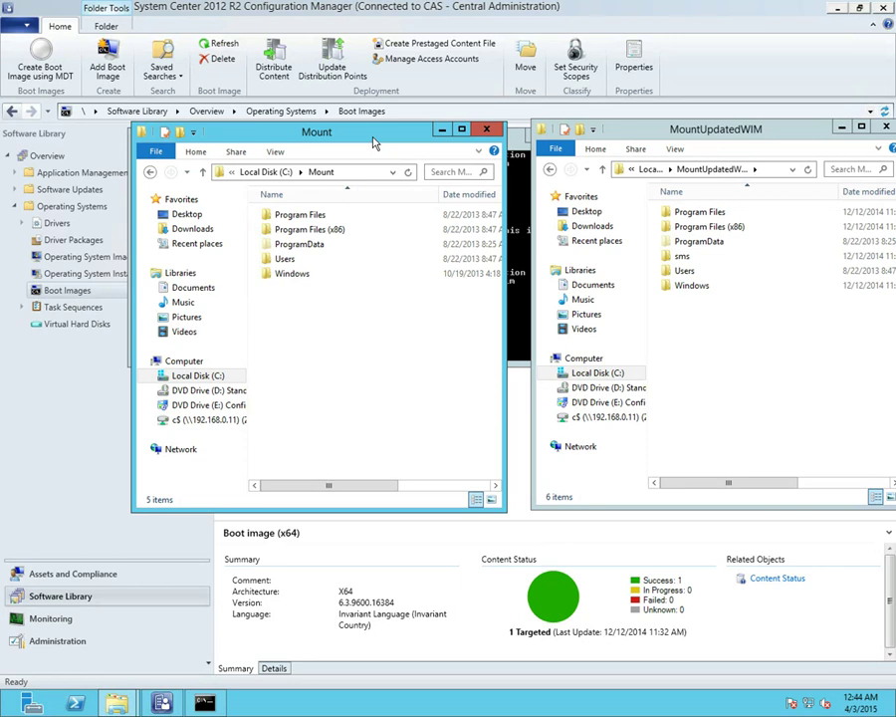
Step: Compare Program Files and Program Files (x86) between the Mount and MountUpdatedWIM images
double_click(295, 219)
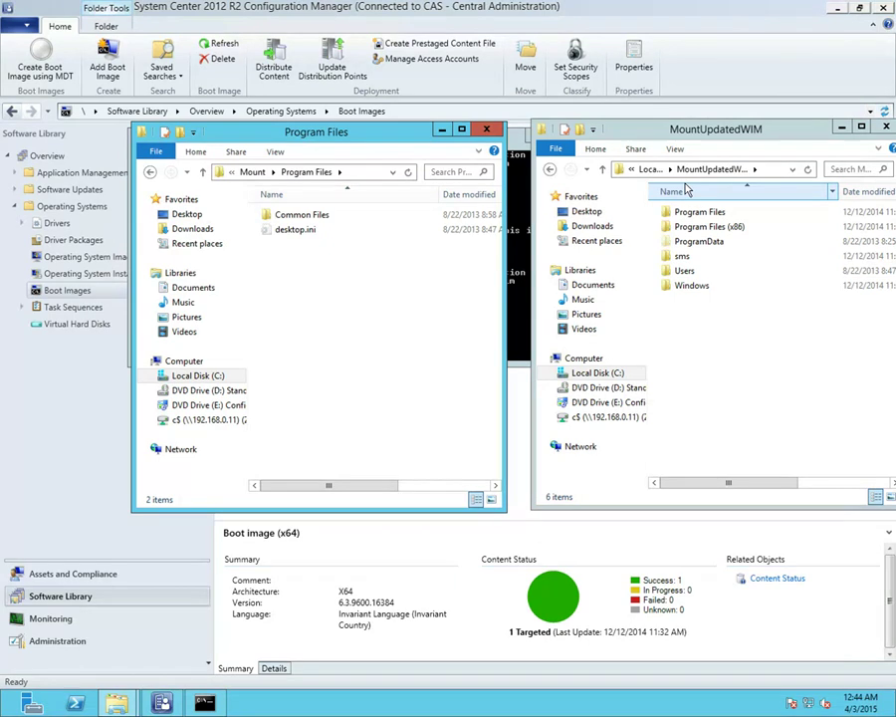
double_click(695, 212)
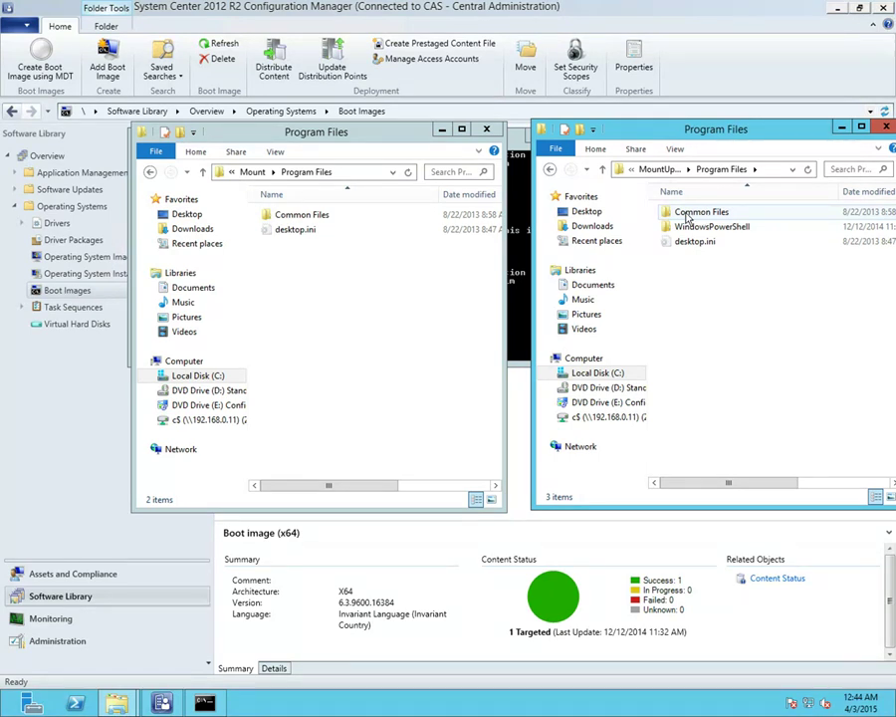
left_click(550, 171)
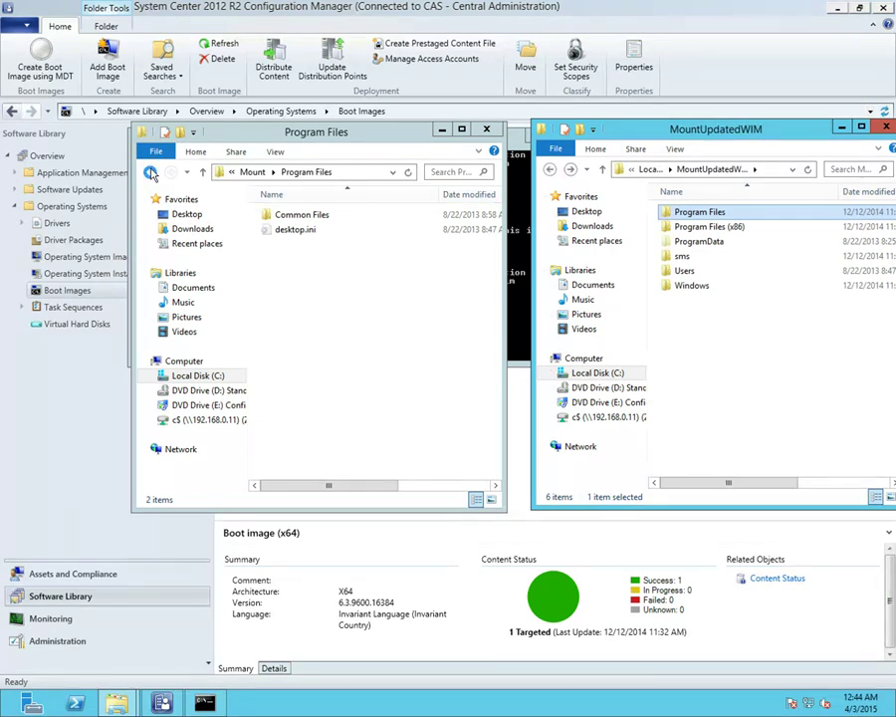
left_click(150, 172)
double_click(300, 231)
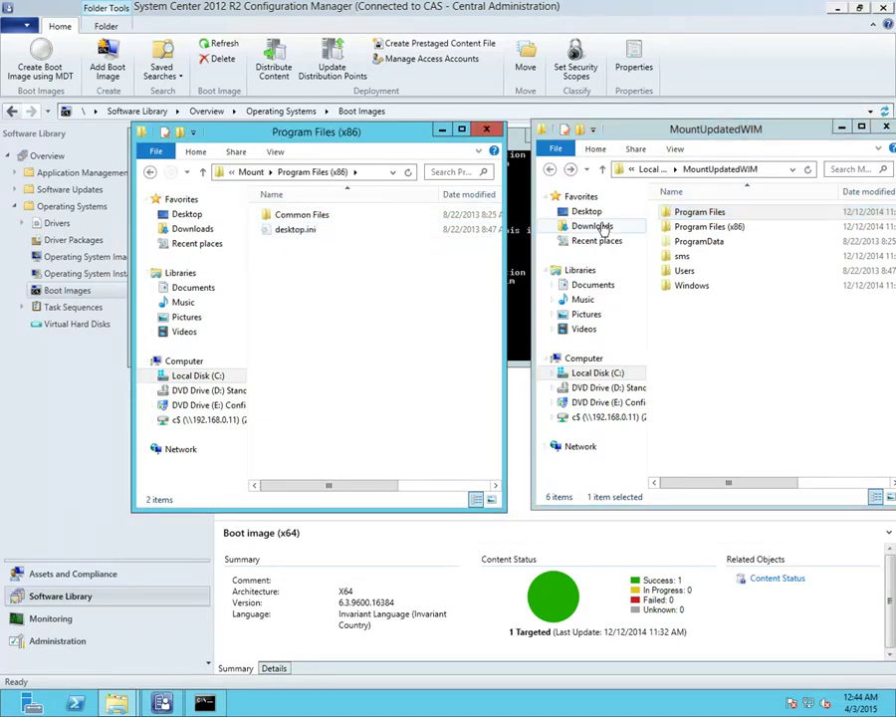
double_click(682, 228)
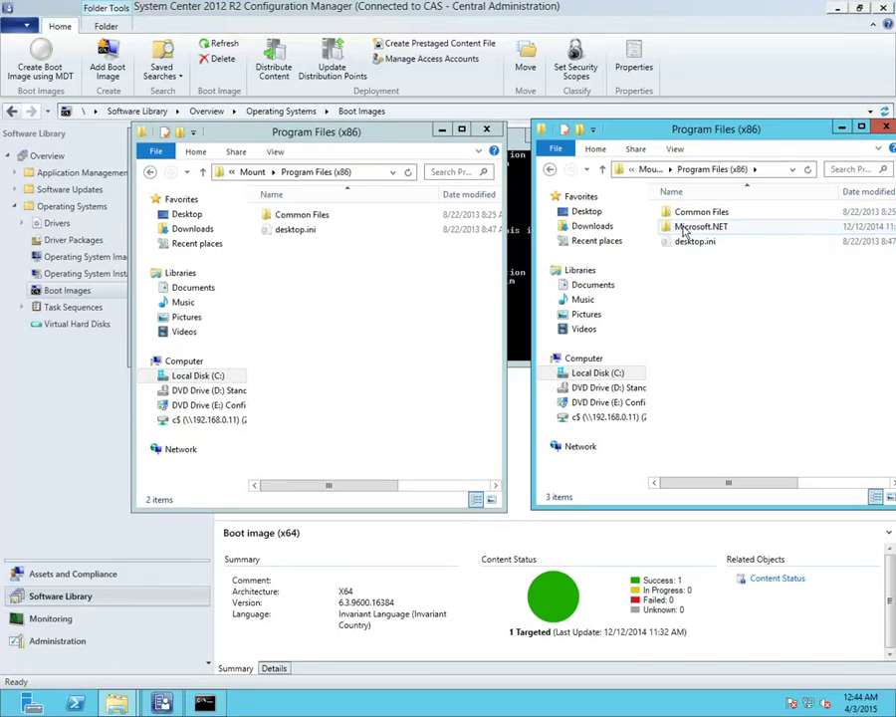
left_click(550, 169)
left_click(151, 172)
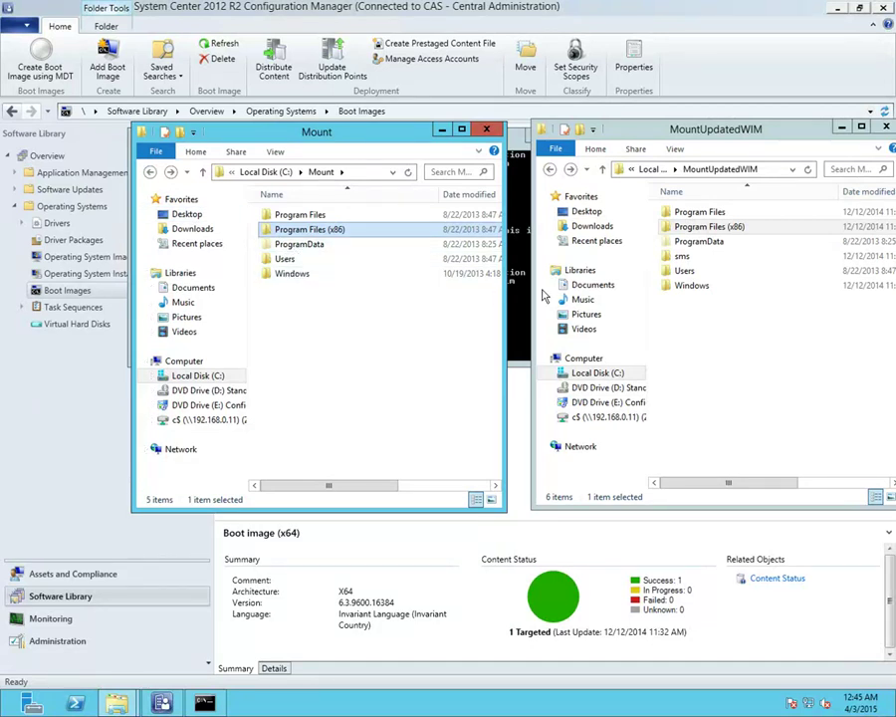
Step: Open sms\bin\x64 in the MountUpdatedWIM window
double_click(679, 255)
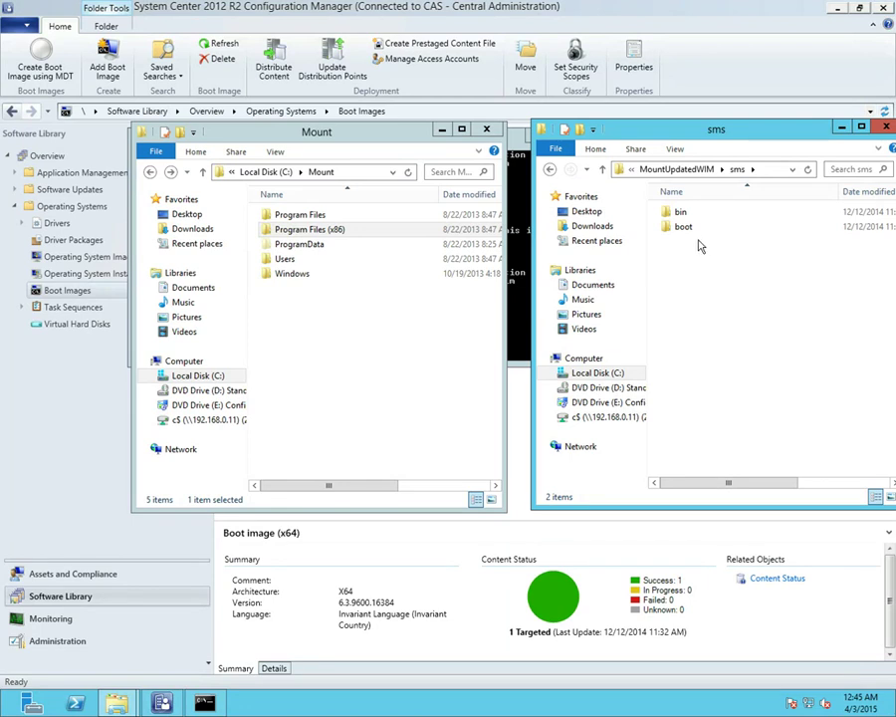
double_click(680, 212)
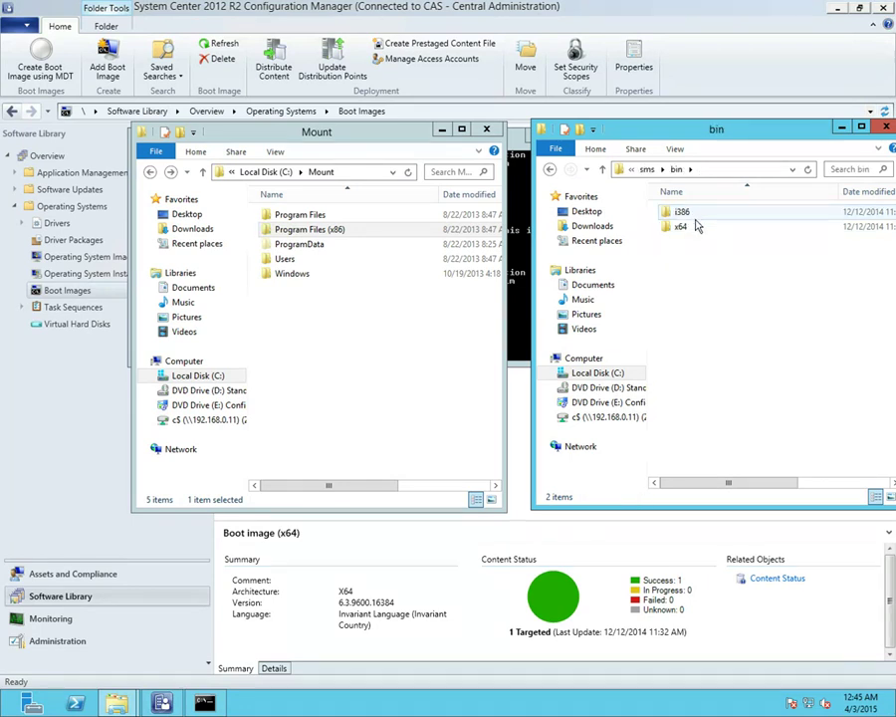
double_click(680, 227)
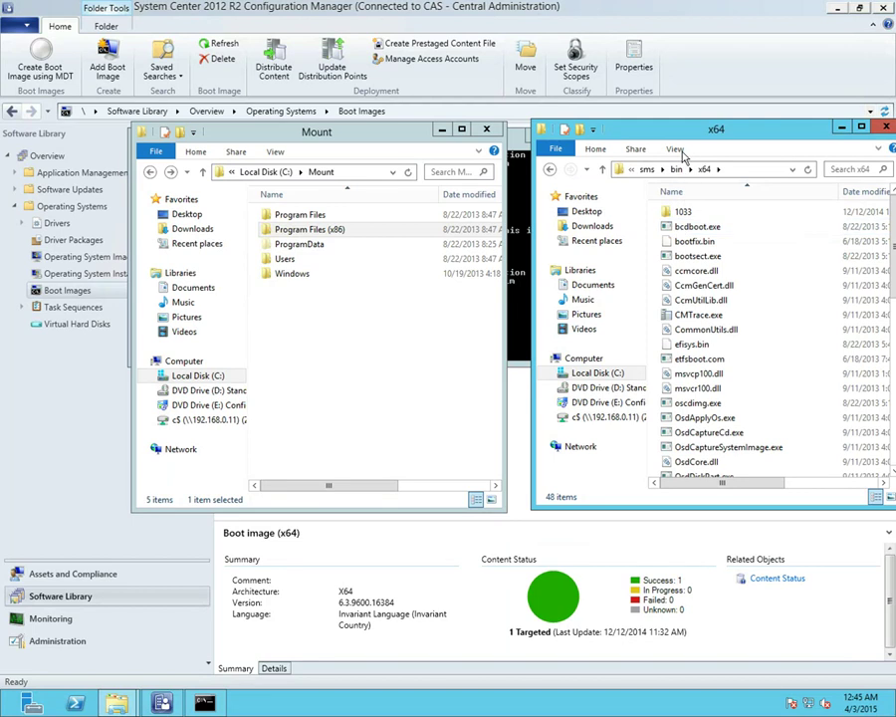
Step: Select CMTrace.exe, scroll through the x64 tool files, then close the x64 window
left_click_drag(684, 140, 374, 129)
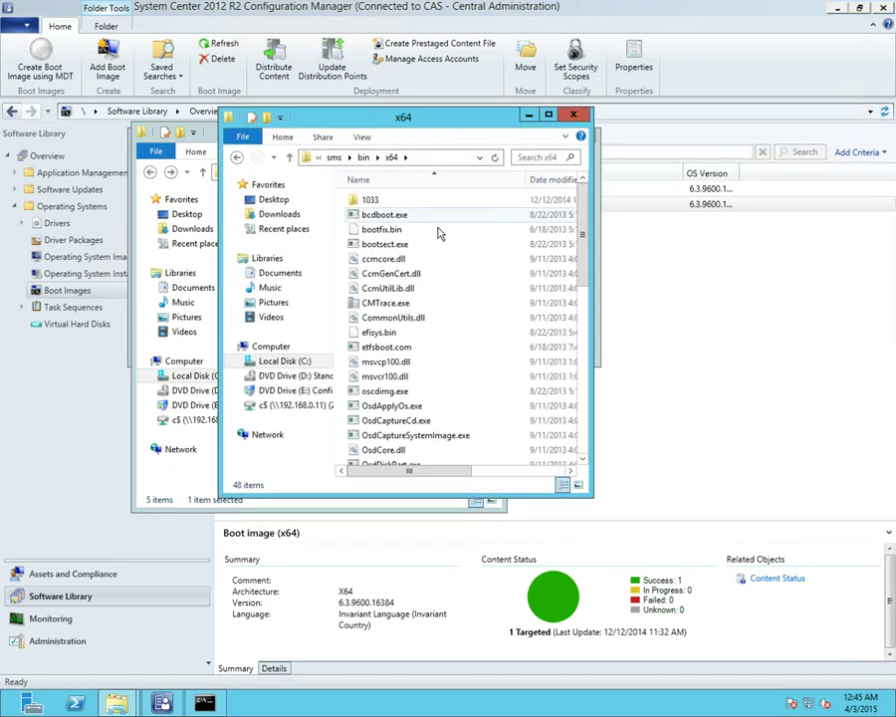
left_click(398, 303)
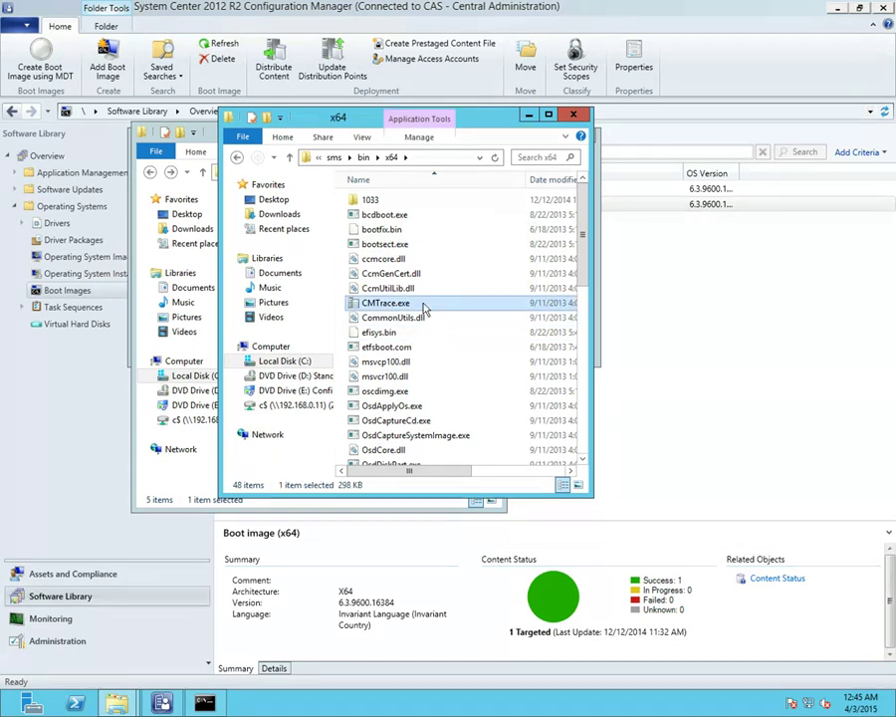
scroll(424, 308, "down", 2)
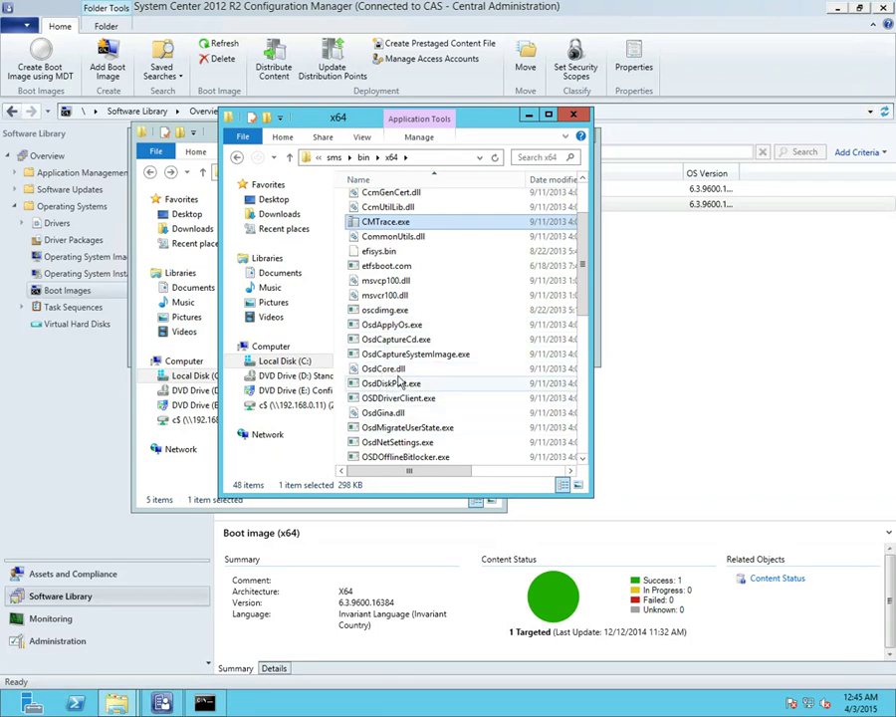
scroll(402, 311, "down", 3)
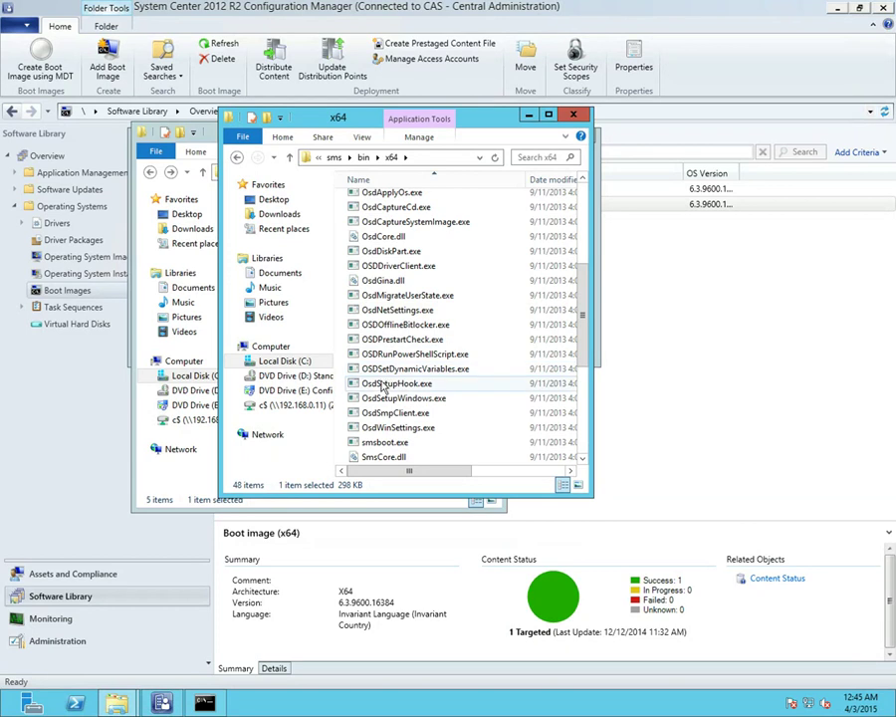
scroll(413, 388, "down", 3)
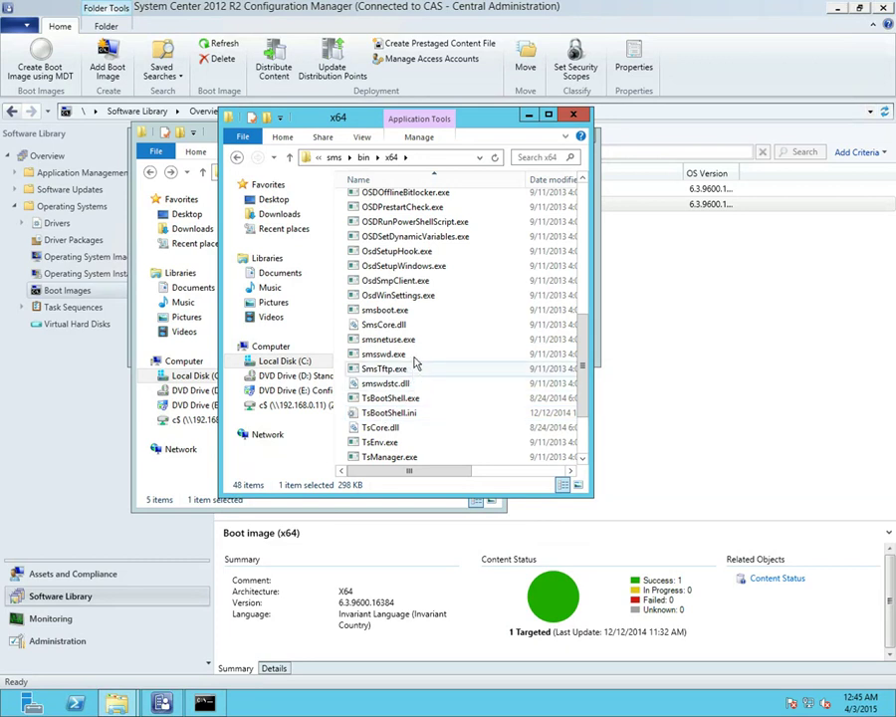
scroll(416, 355, "down", 2)
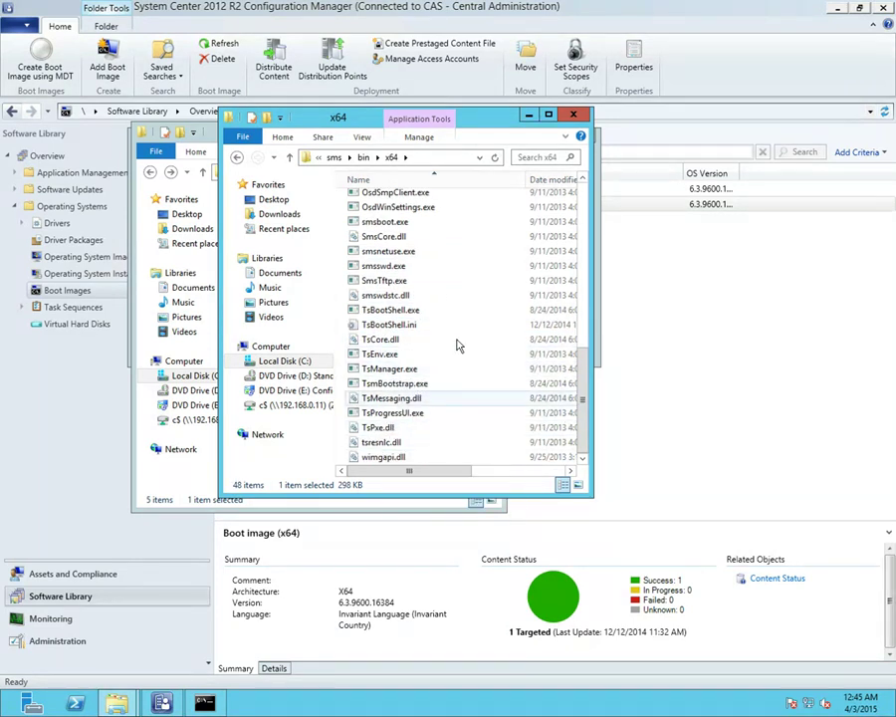
left_click(572, 117)
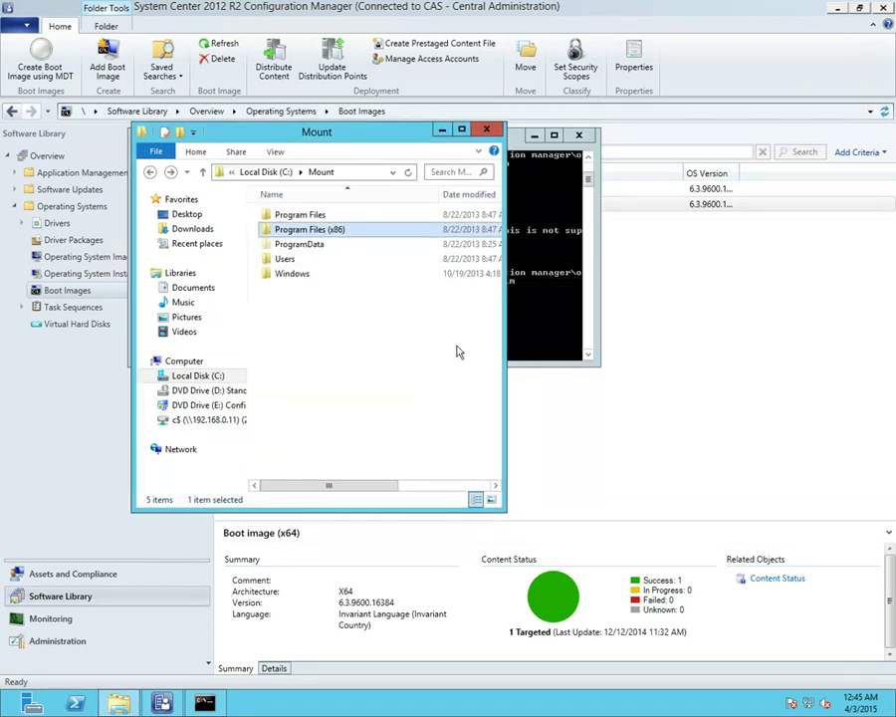
Step: Close the Mount window and enter a DISM unmount-wim /discard command for c:\mount, not yet run
left_click(484, 130)
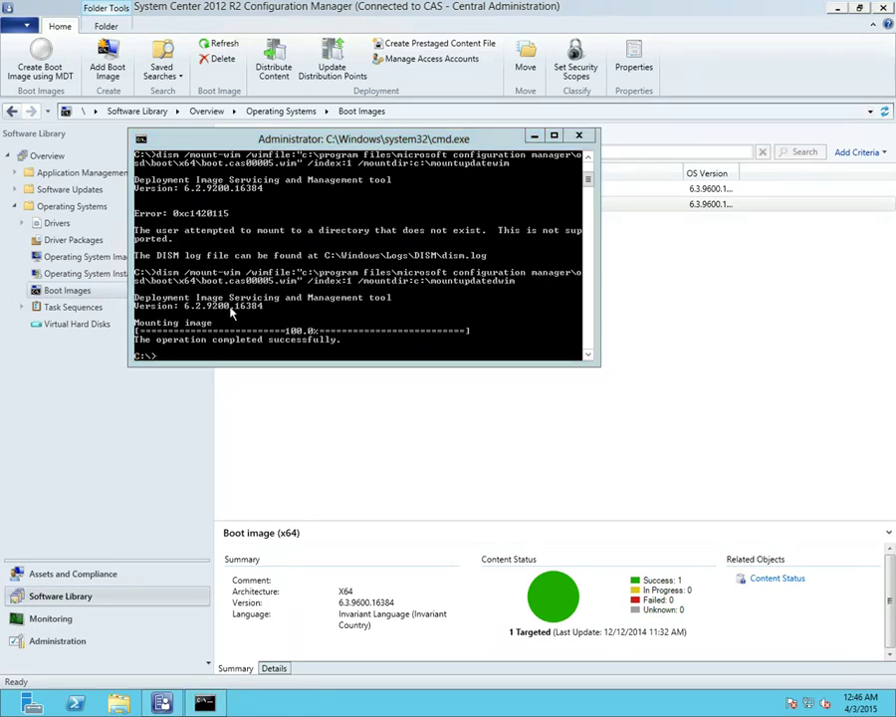
left_click(243, 355)
type("dism /un")
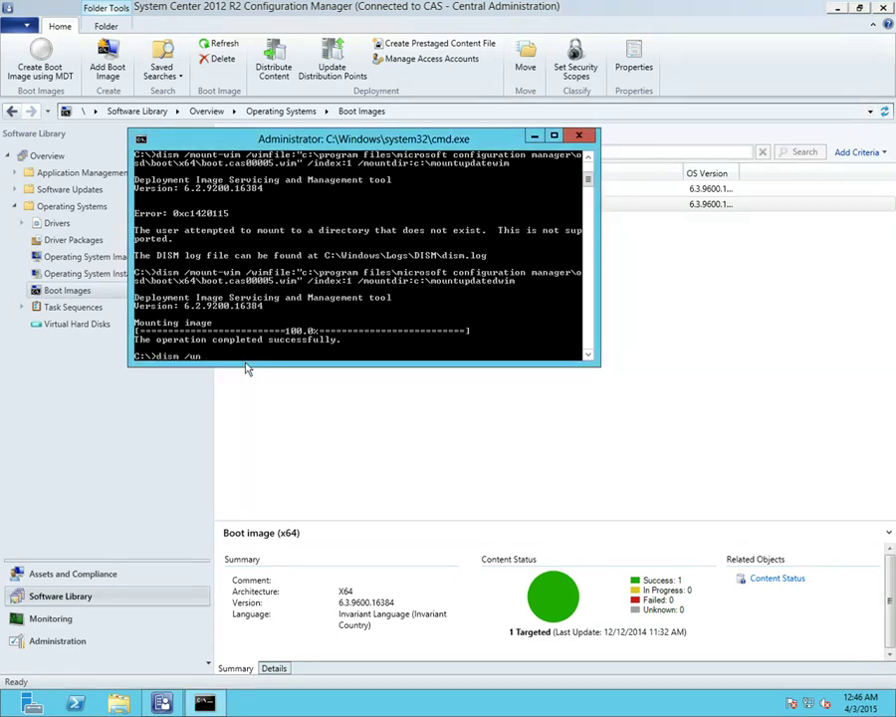
type("mount-wim /mountdir:c:\\mount /discard")
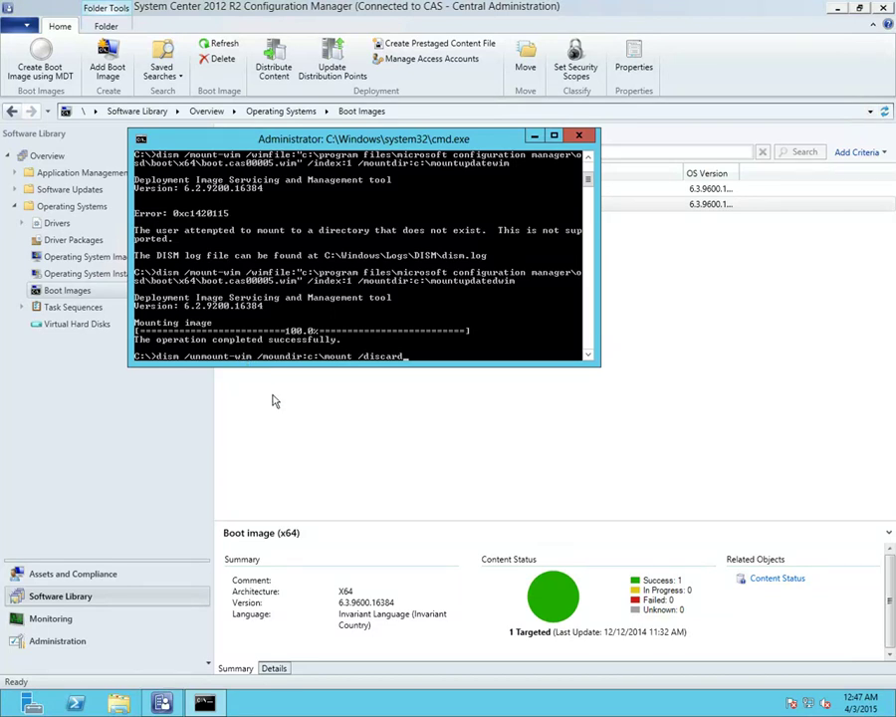
left_click(275, 401)
left_click(306, 206)
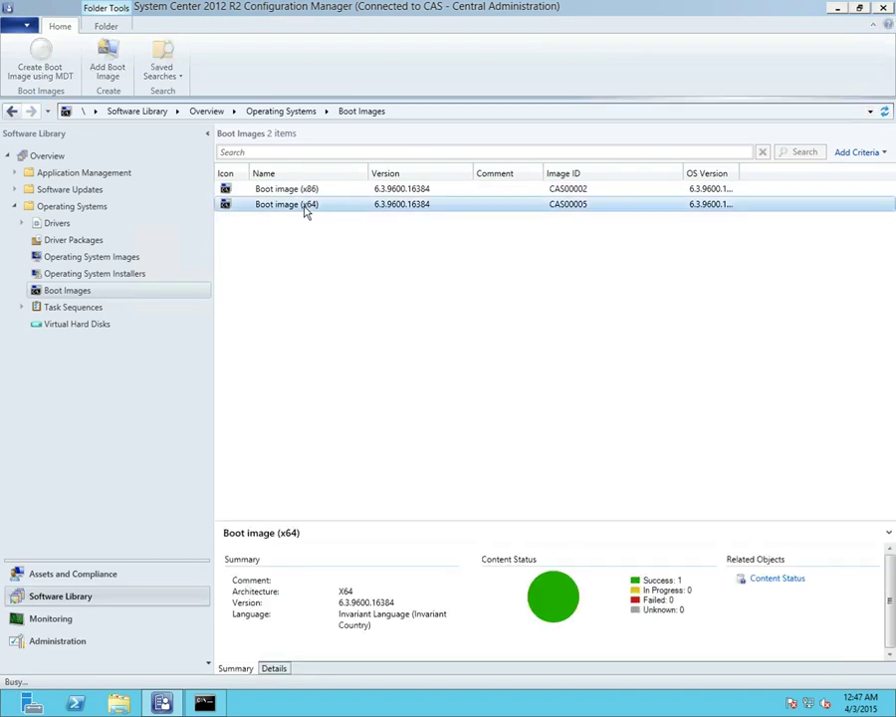
double_click(306, 206)
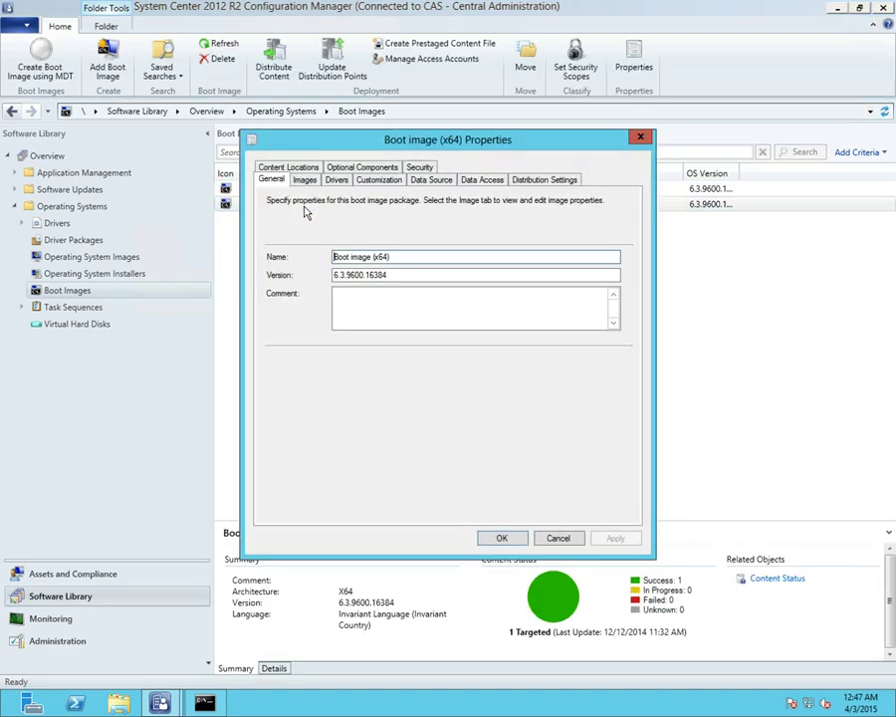
left_click(383, 168)
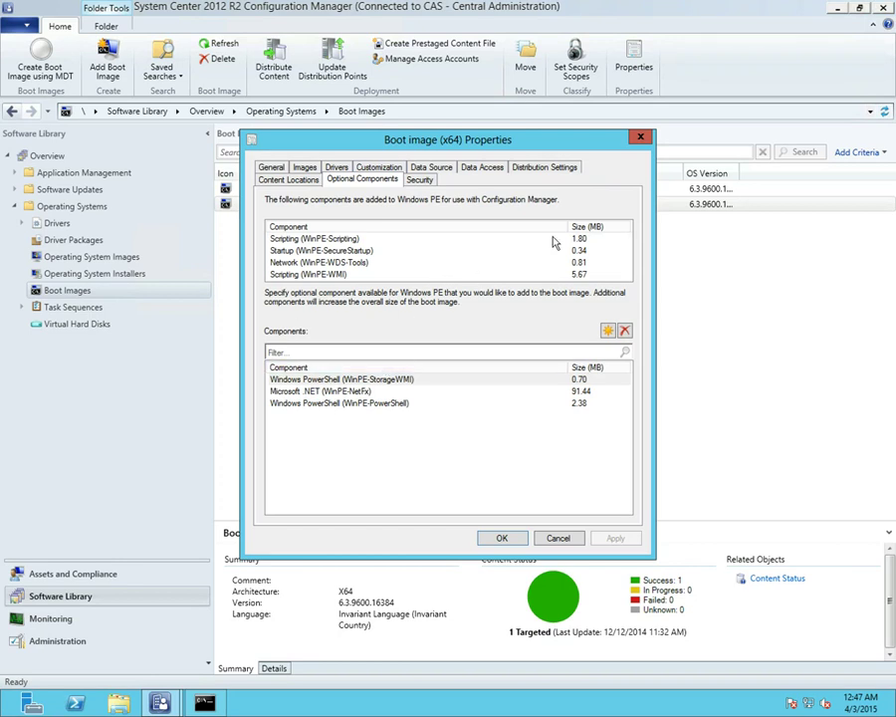
left_click(640, 137)
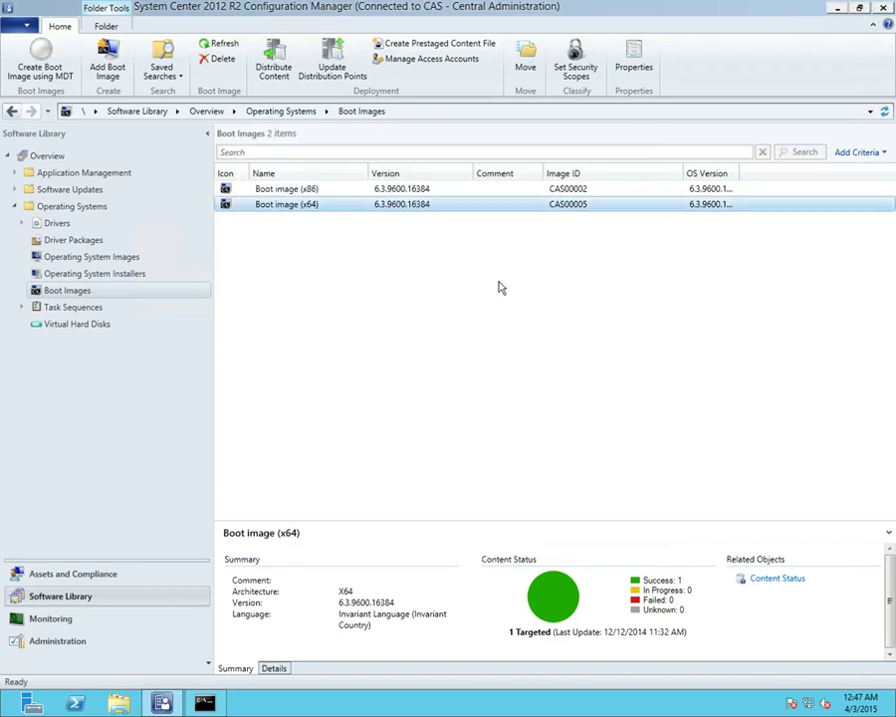
key("alt+Tab")
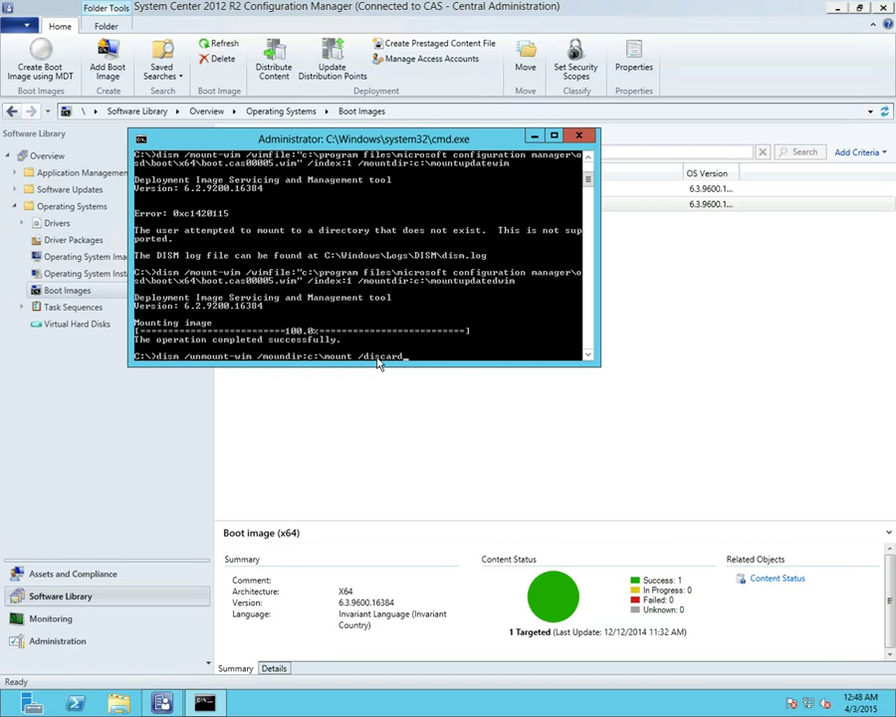
Step: Unmount c:\mount discarding changes, correcting the misspelled /mountdir option
key("Return")
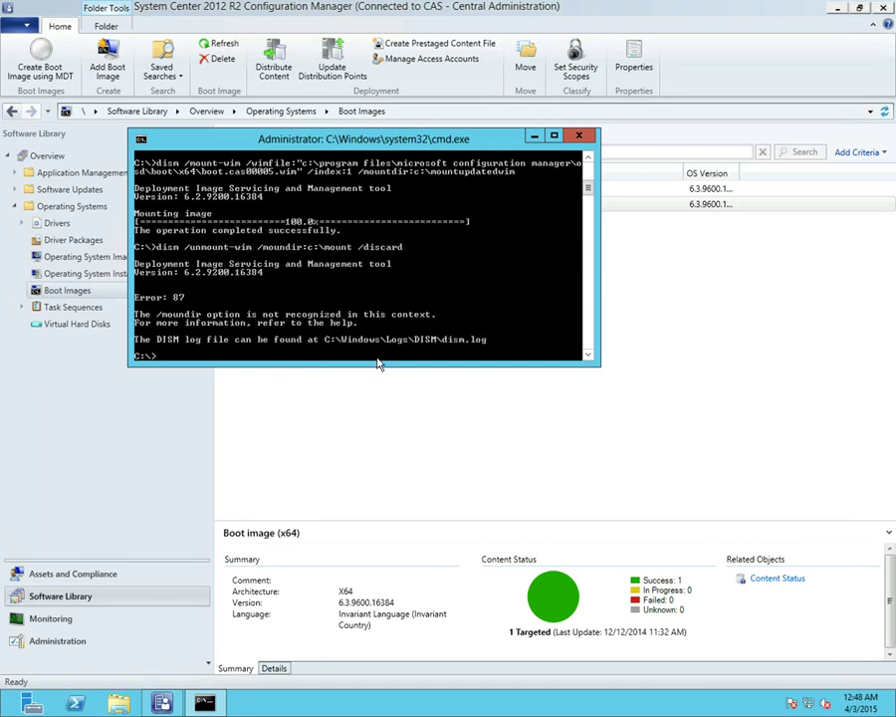
key("Up")
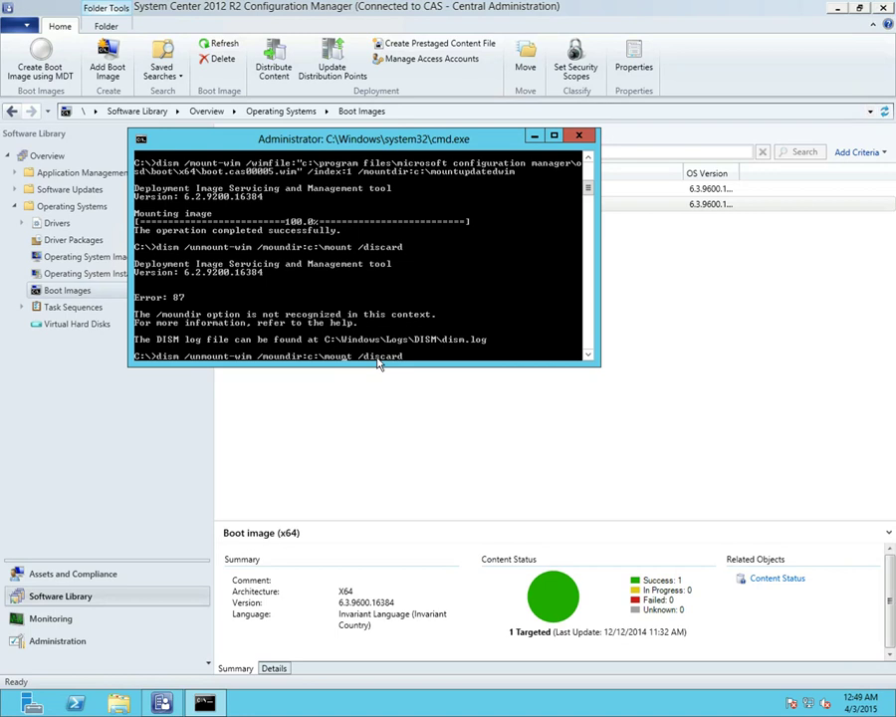
key("Left")
key("Left")
key("Left")
key("Left")
key("Left")
key("Left")
key("Left")
key("Left")
key("Left")
key("Left")
key("Left")
key("Left")
key("Left")
key("Left")
key("Left")
type("t")
key("Return")
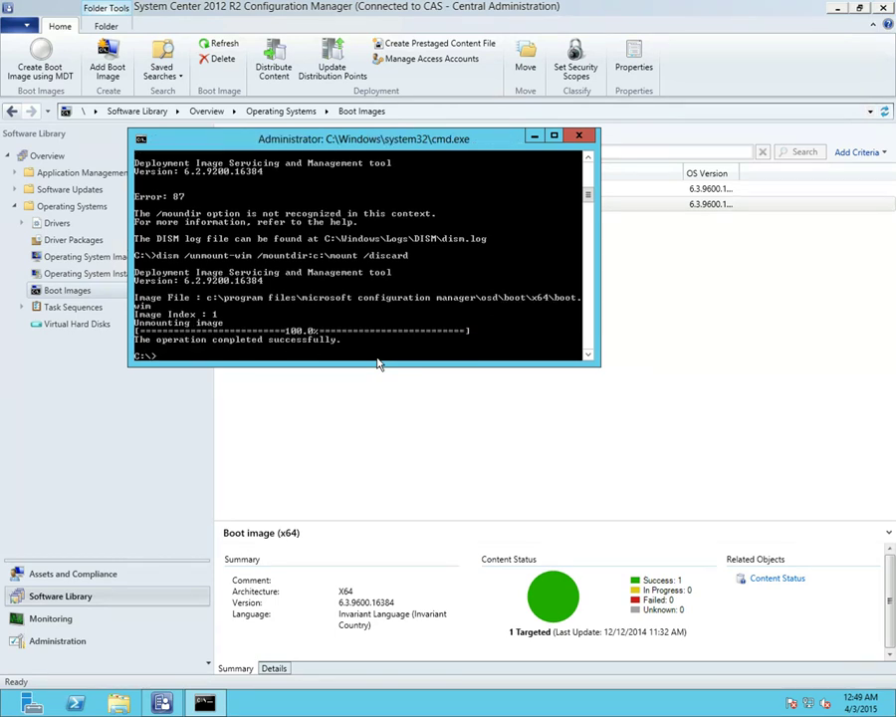
Step: Unmount c:\mountupdatedwim discarding changes, then list the contents of C:\ with dir
key("Up")
key("Left")
key("Left")
key("Left")
key("Left")
key("Left")
key("Left")
key("Left")
key("Left")
key("Left")
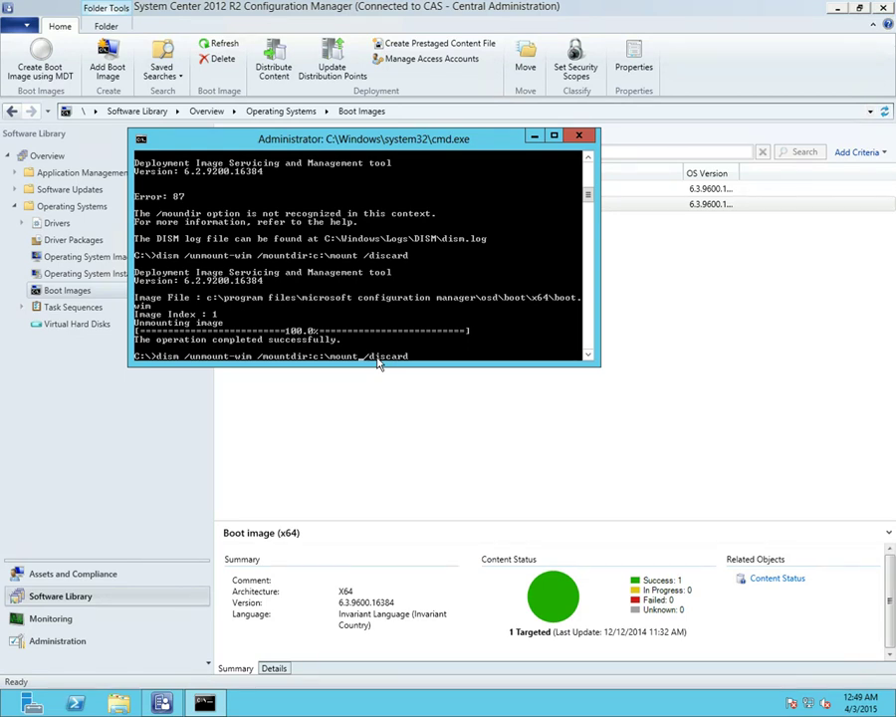
type("updatedwim")
key("Return")
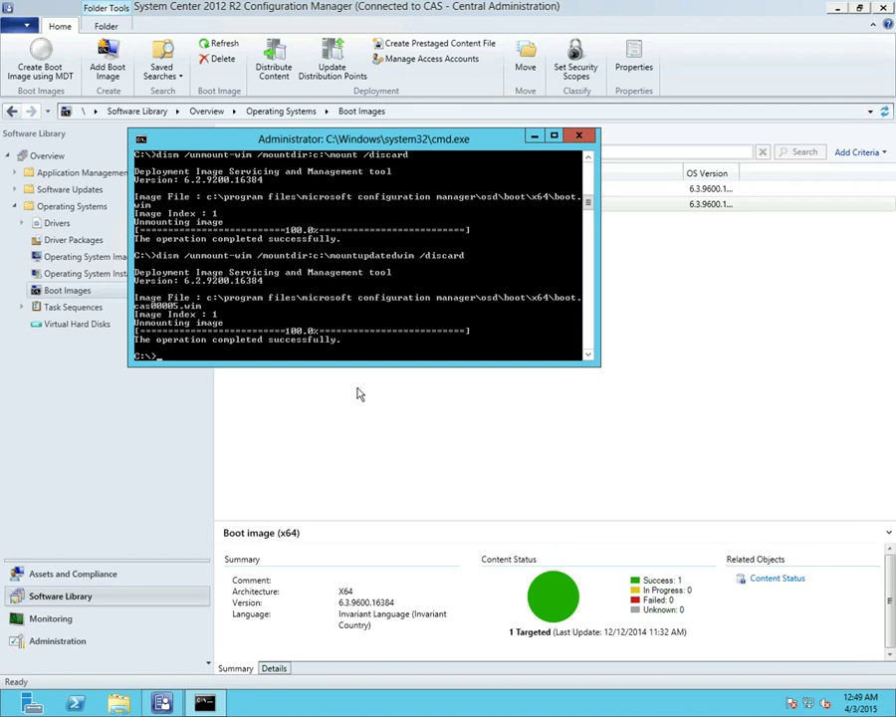
type("dir")
key("Return")
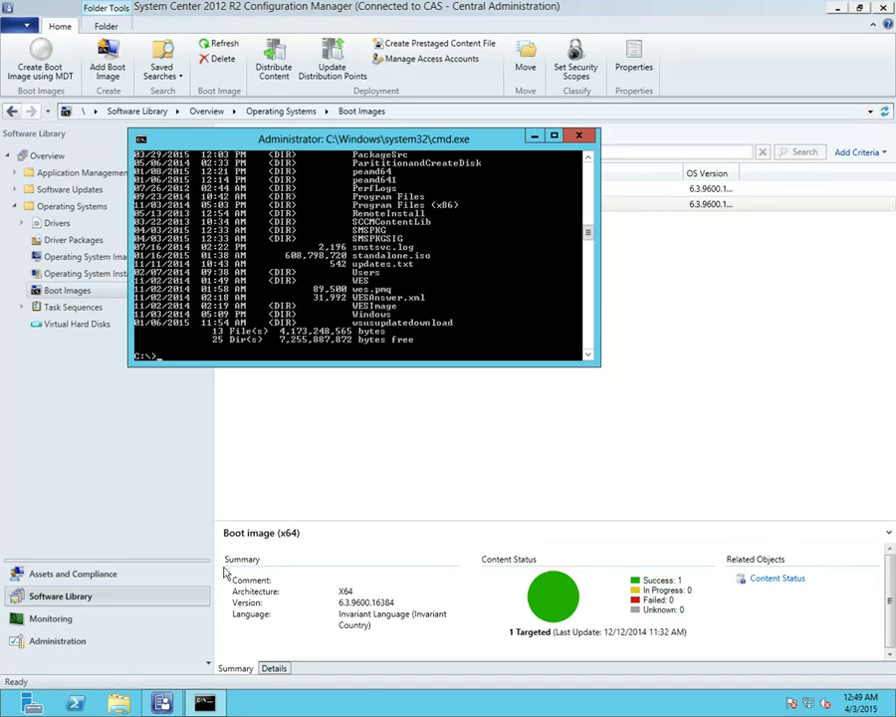
right_click(74, 294)
Step: Start the Create Task Sequence Media wizard with Bootable media, then cancel it
left_click(68, 310)
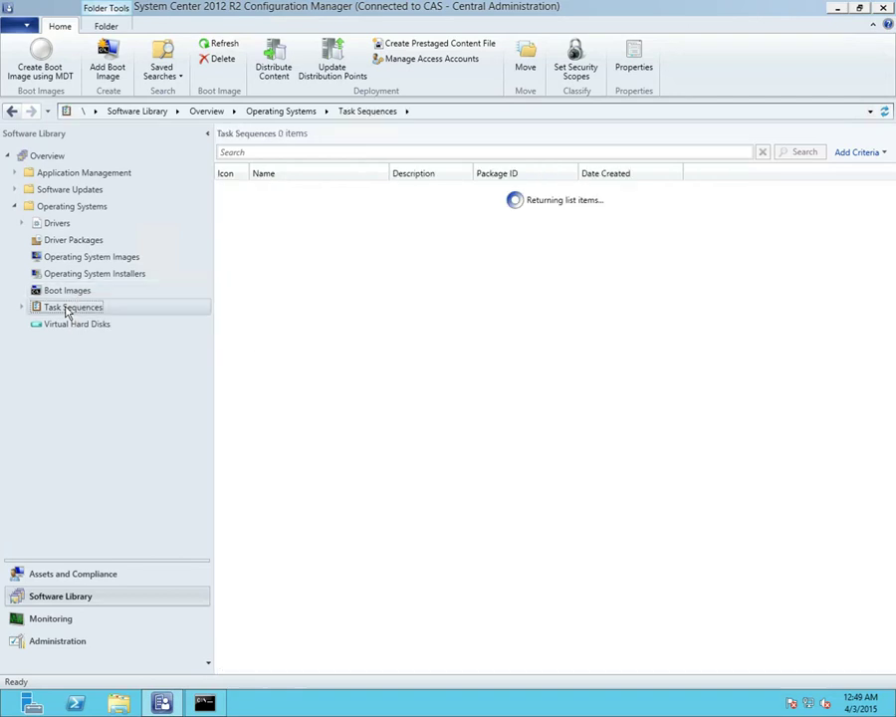
right_click(67, 311)
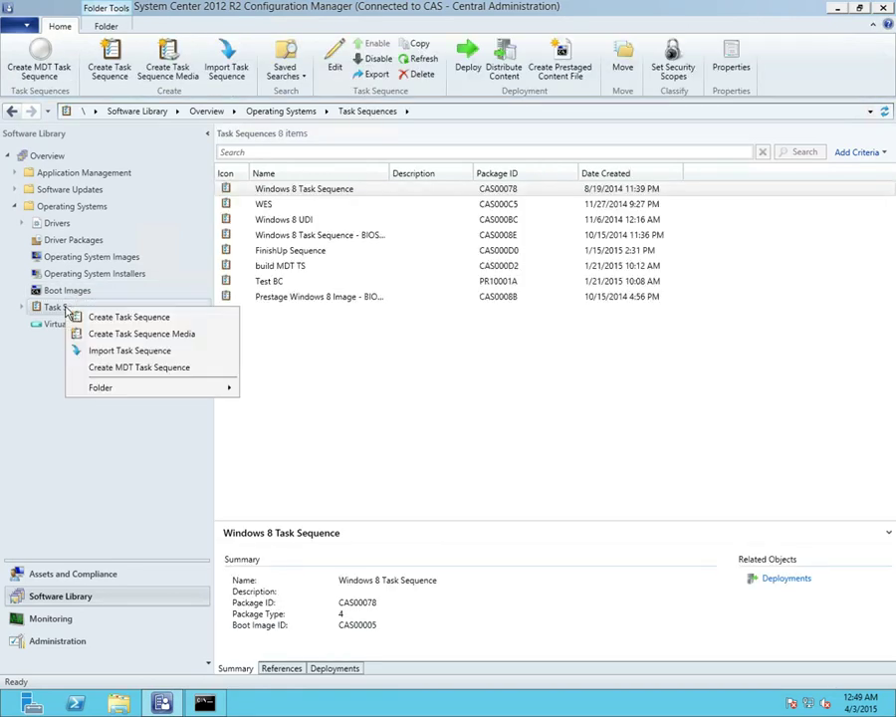
left_click(117, 334)
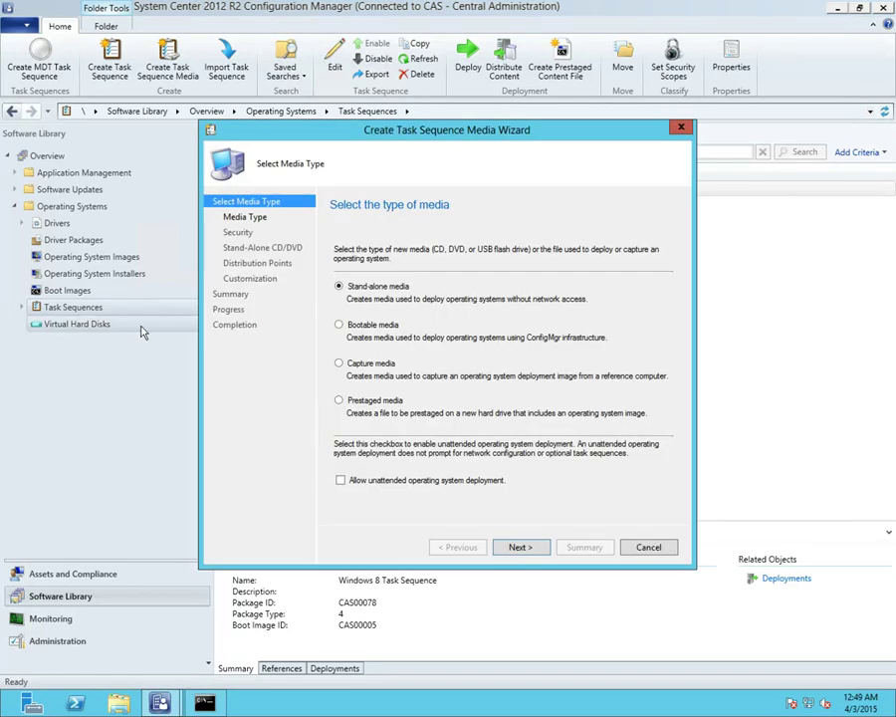
left_click(340, 325)
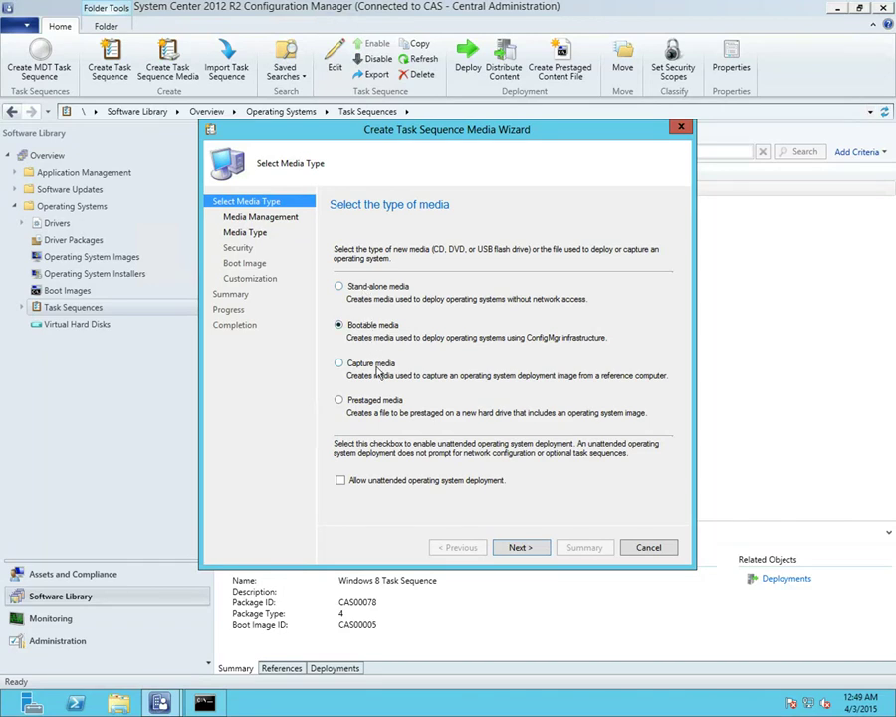
left_click(518, 548)
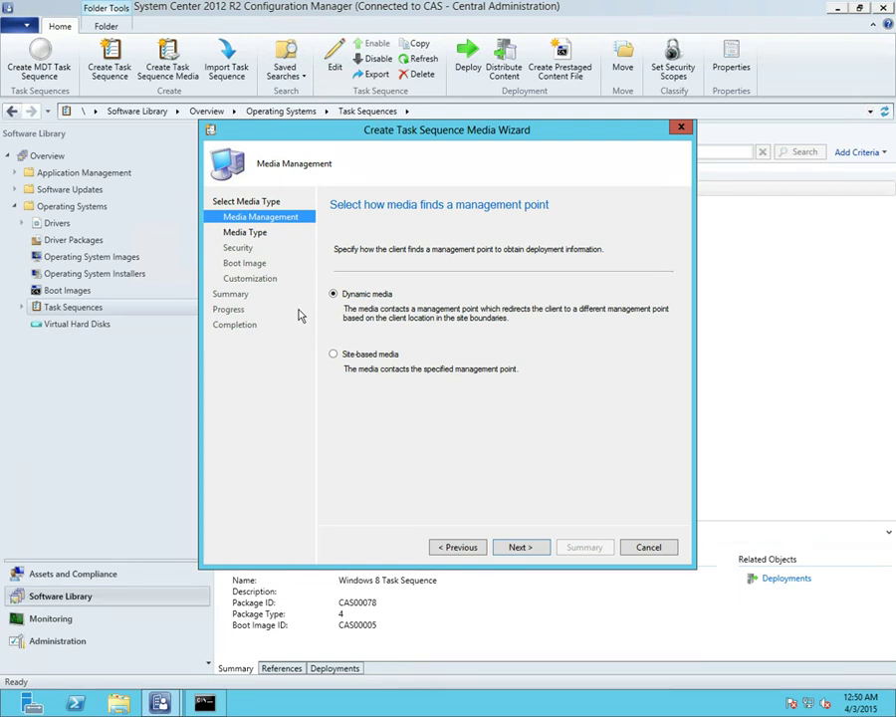
left_click(648, 546)
left_click(488, 410)
left_click(118, 703)
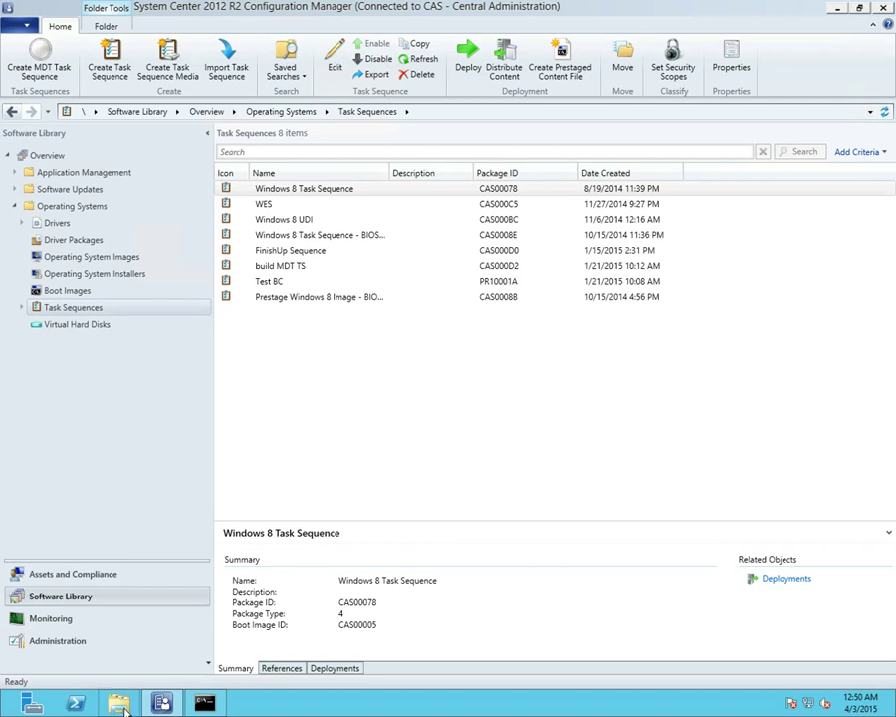
Step: Open bootmedia.iso on C:, go into its sources folder and copy boot.wim
left_click(298, 361)
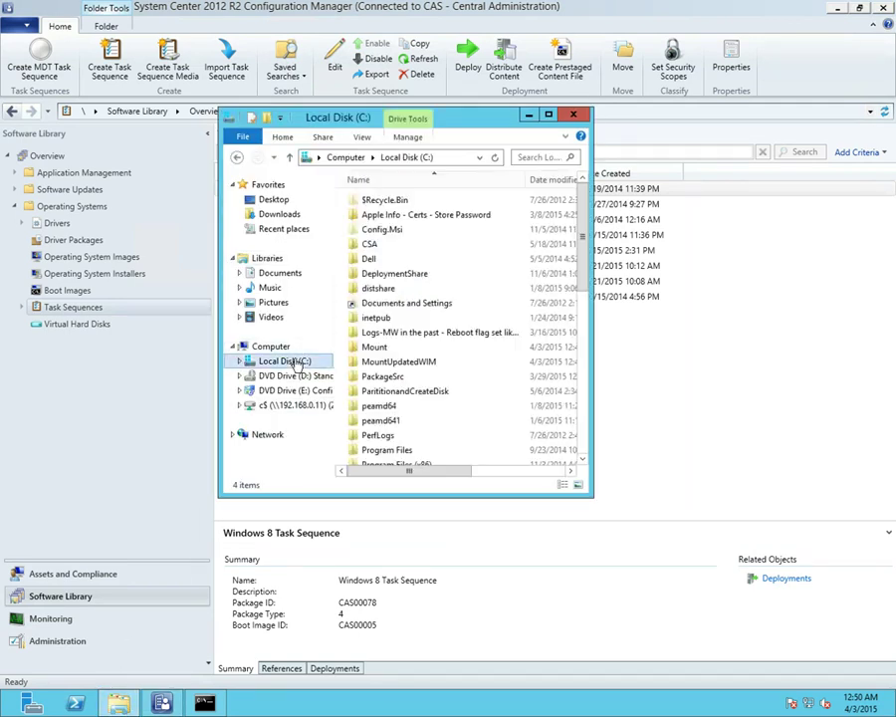
left_click(403, 375)
scroll(393, 389, "down", 5)
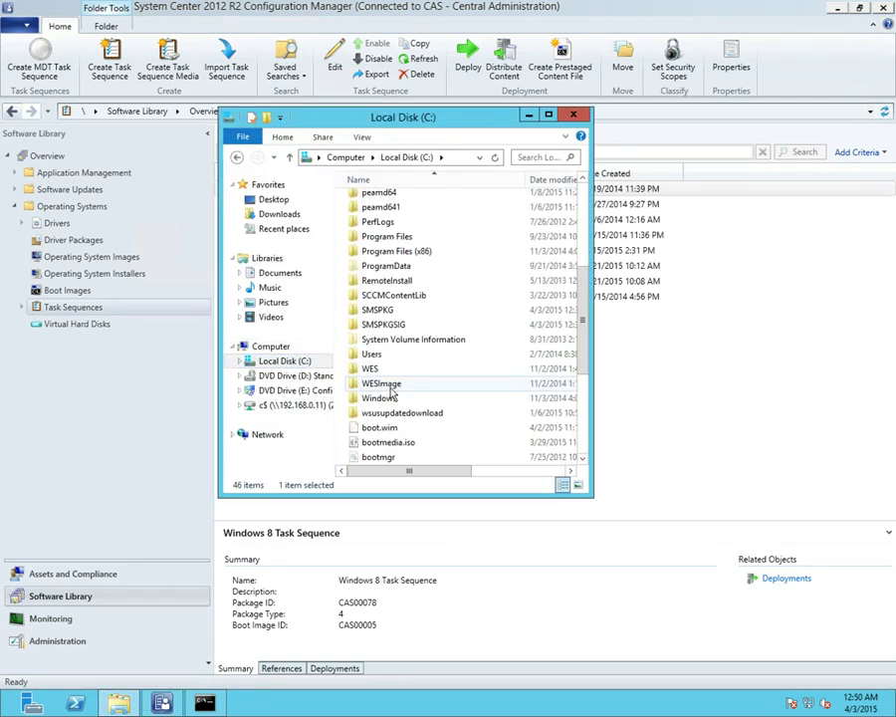
scroll(391, 393, "down", 2)
left_click(391, 355)
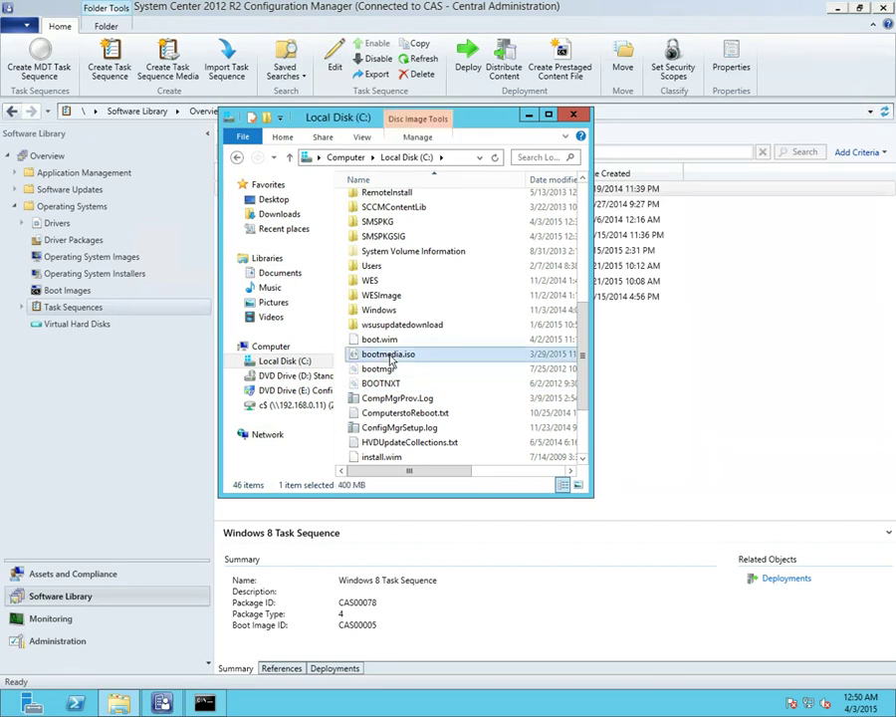
double_click(391, 354)
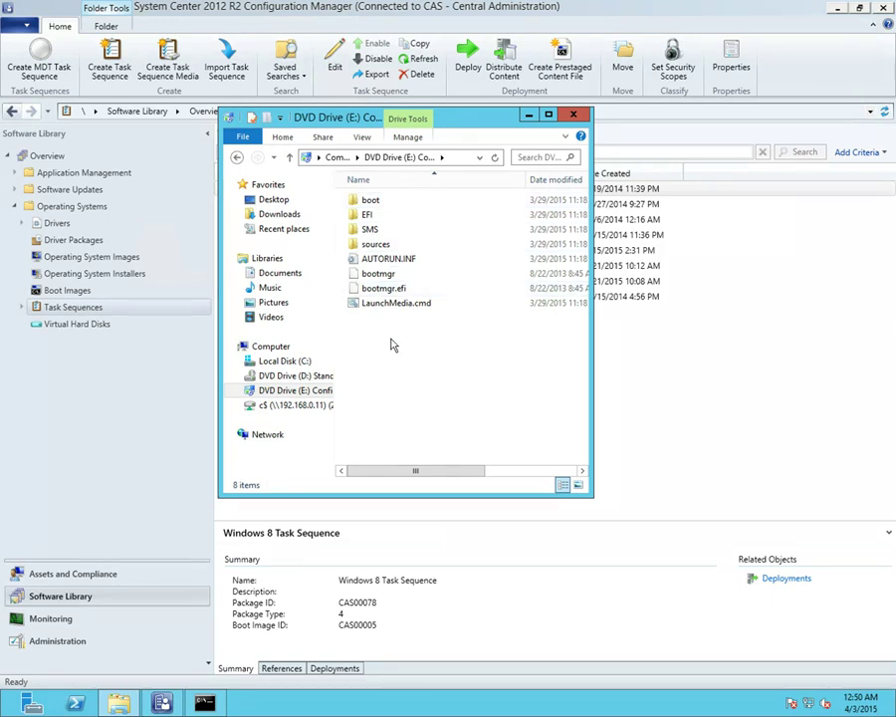
left_click(381, 245)
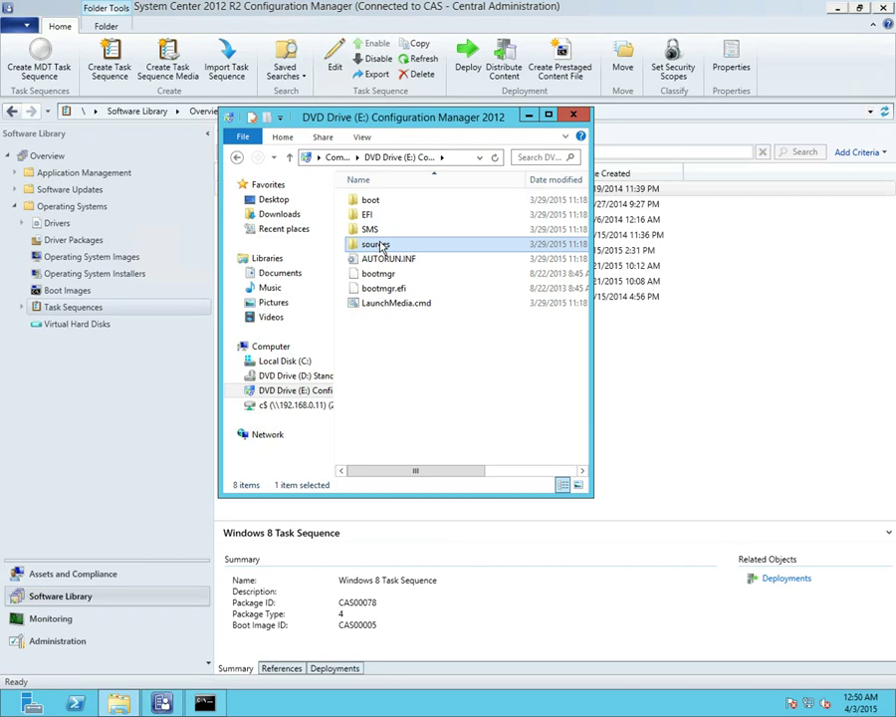
double_click(381, 245)
left_click(380, 203)
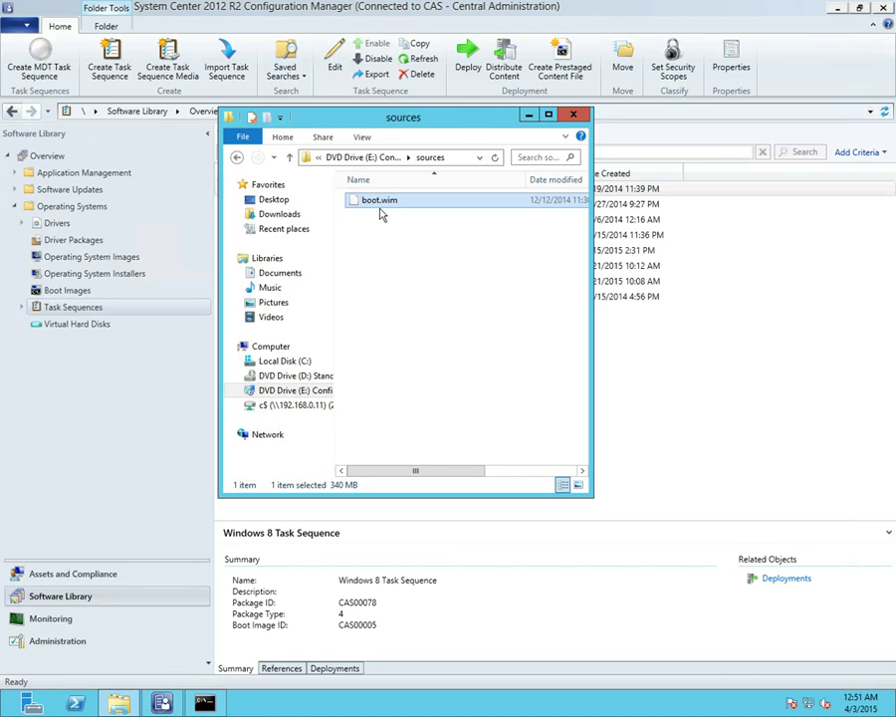
left_click_drag(436, 470, 547, 474)
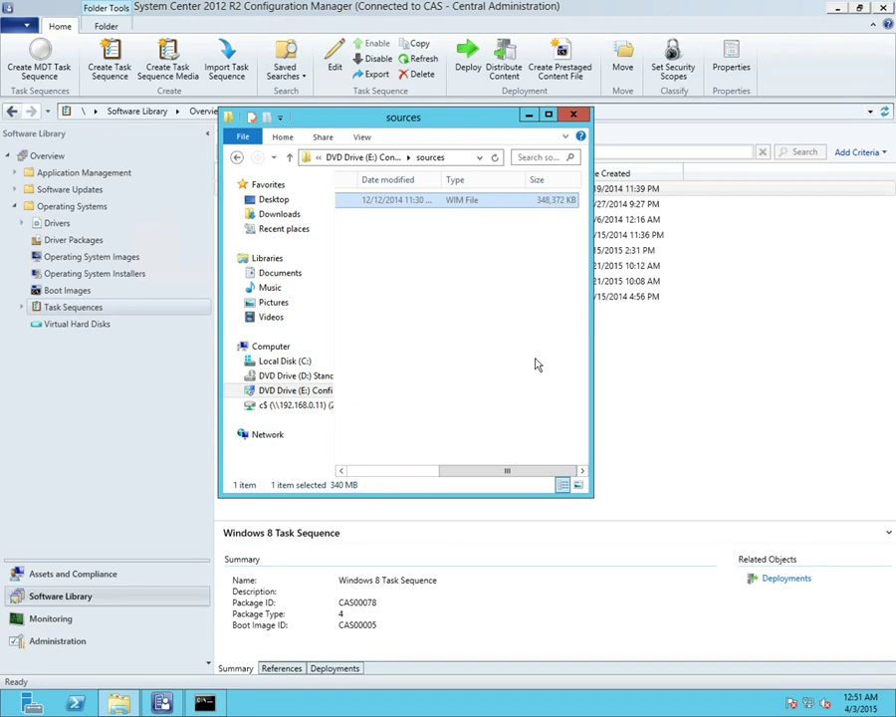
left_click_drag(524, 471, 414, 464)
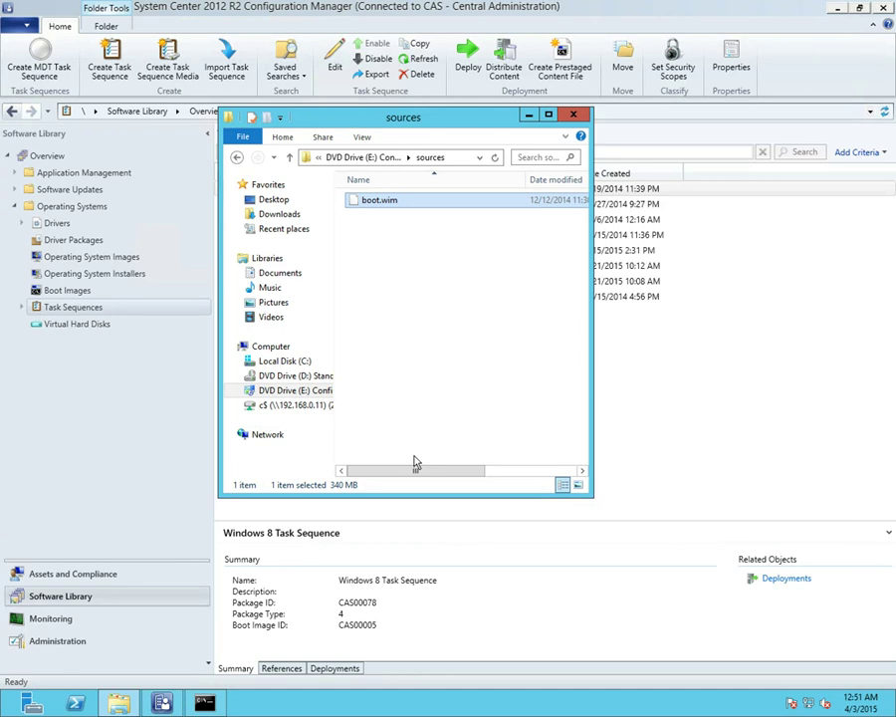
right_click(378, 207)
left_click(416, 249)
Step: Paste boot.wim into Local Disk (C:), replacing the existing file
left_click(121, 703)
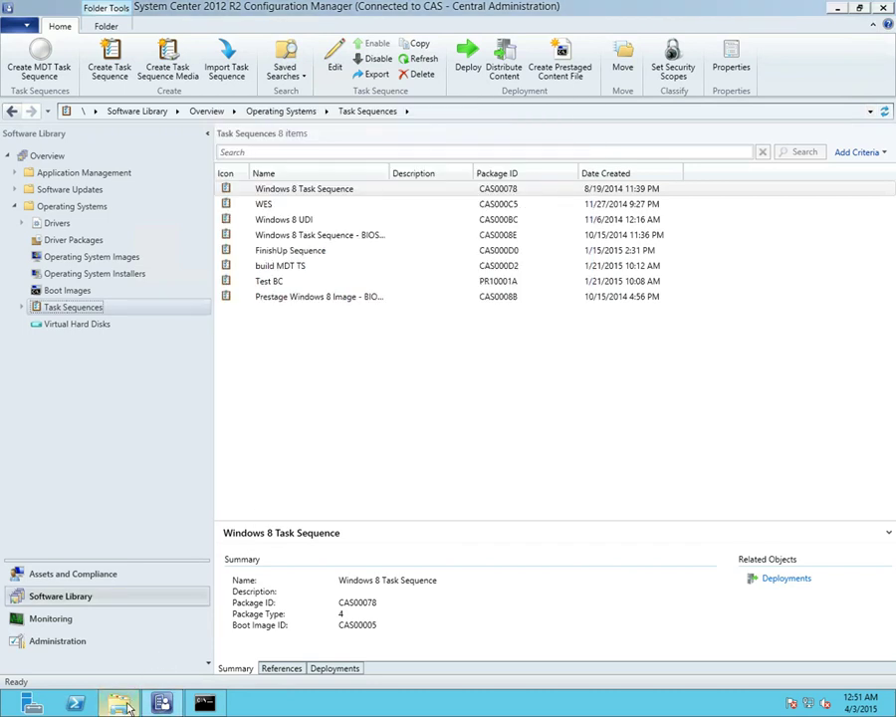
right_click(125, 703)
left_click(118, 634)
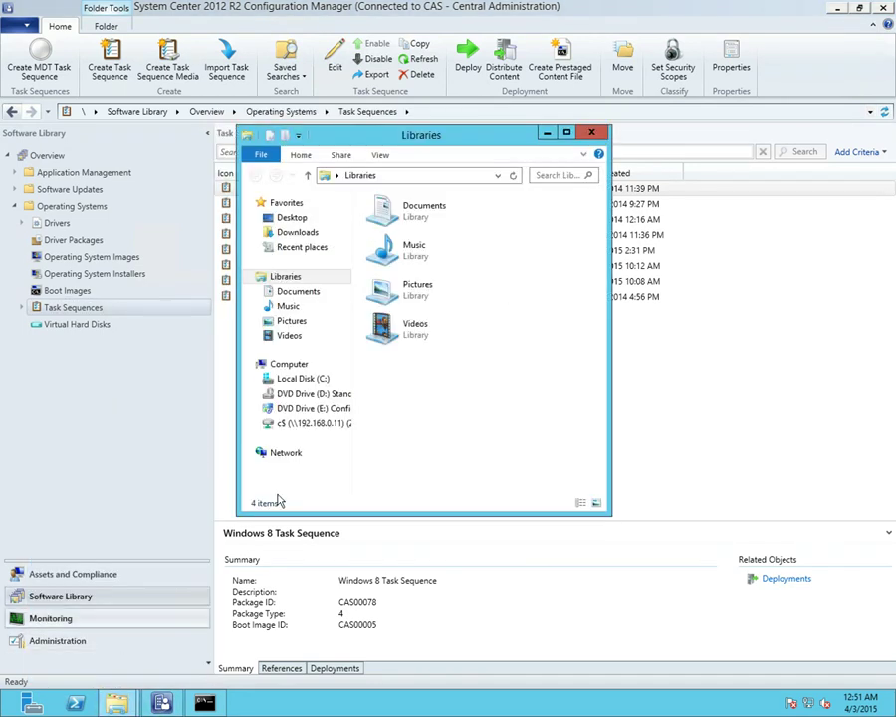
left_click(298, 379)
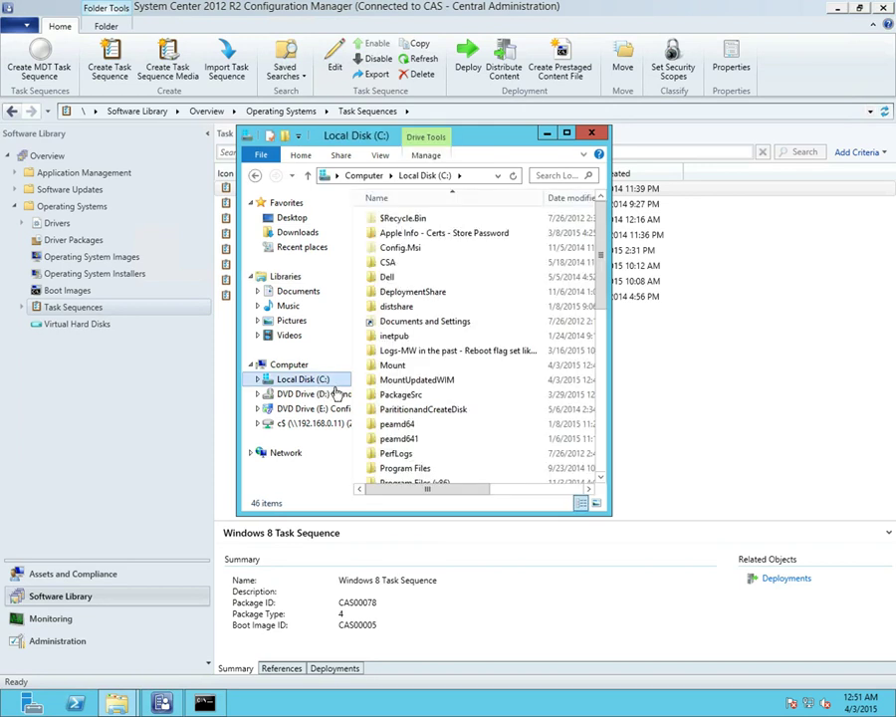
key("ctrl+v")
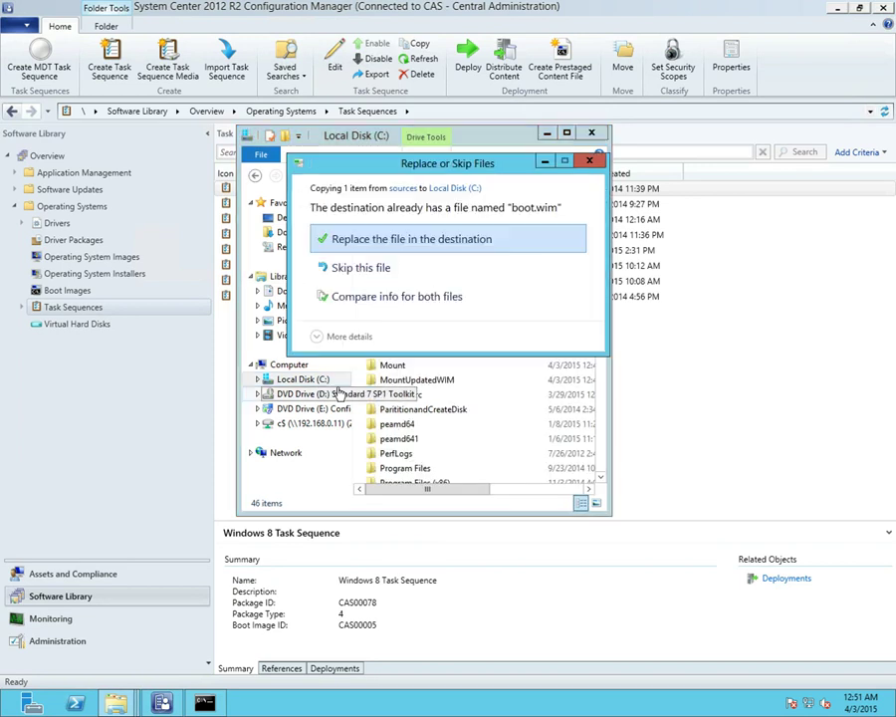
left_click(391, 242)
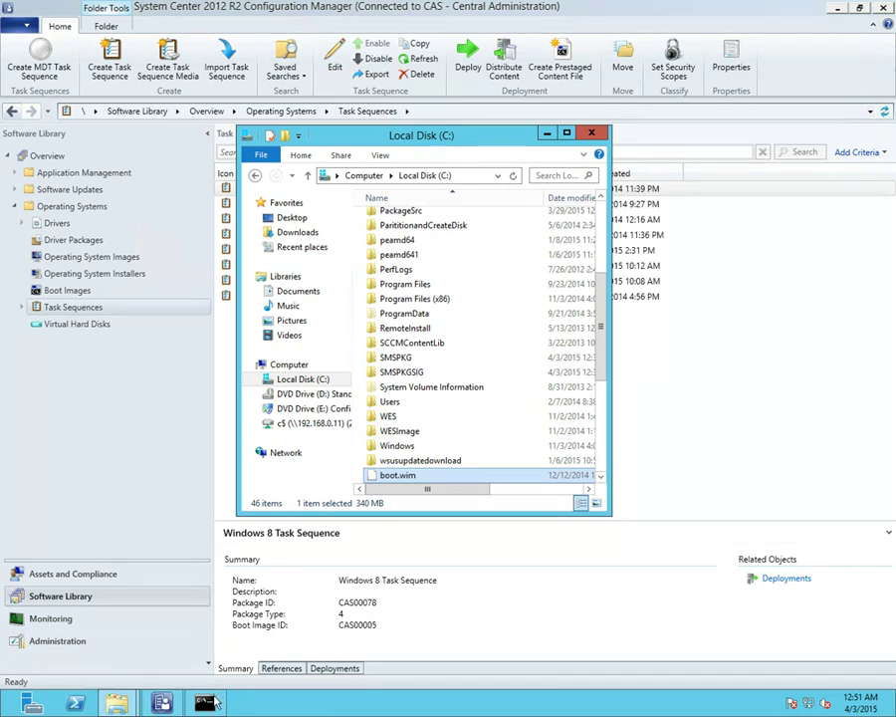
left_click(206, 703)
Step: Mount boot.wim index 1 into c:\mountupdatedwim with DISM
type("dism /unmount-wim /mountdir:c:\\mountupdatedwim /discard")
key("Left")
key("Left")
key("Left")
key("Left")
key("Left")
key("Left")
key("Left")
key("Left")
key("Left")
key("BackSpace")
key("BackSpace")
key("BackSpace")
key("BackSpace")
key("BackSpace")
key("BackSpace")
key("BackSpace")
key("BackSpace")
key("BackSpace")
key("BackSpace")
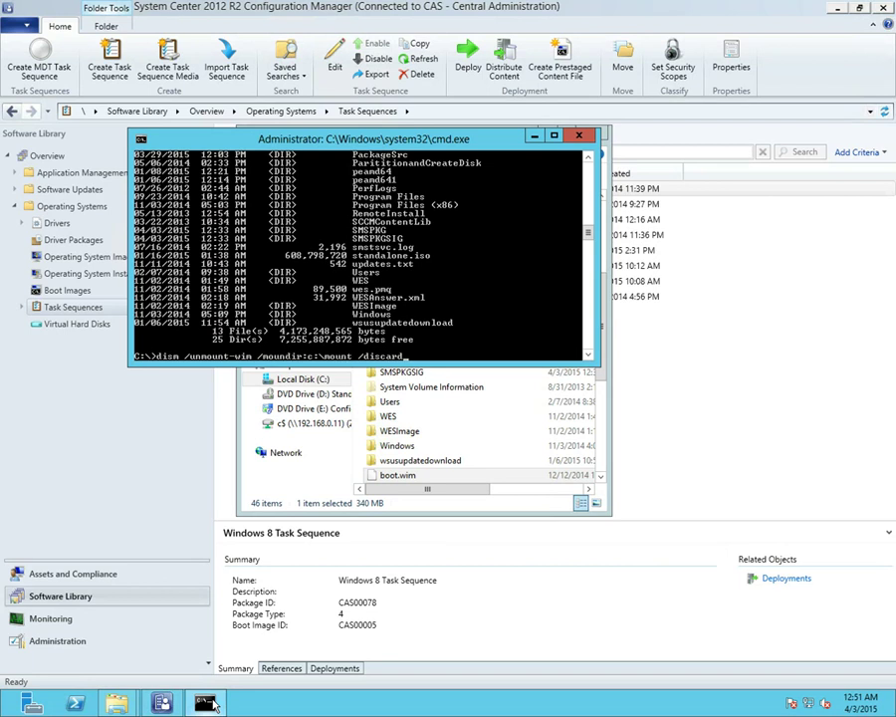
key("Up")
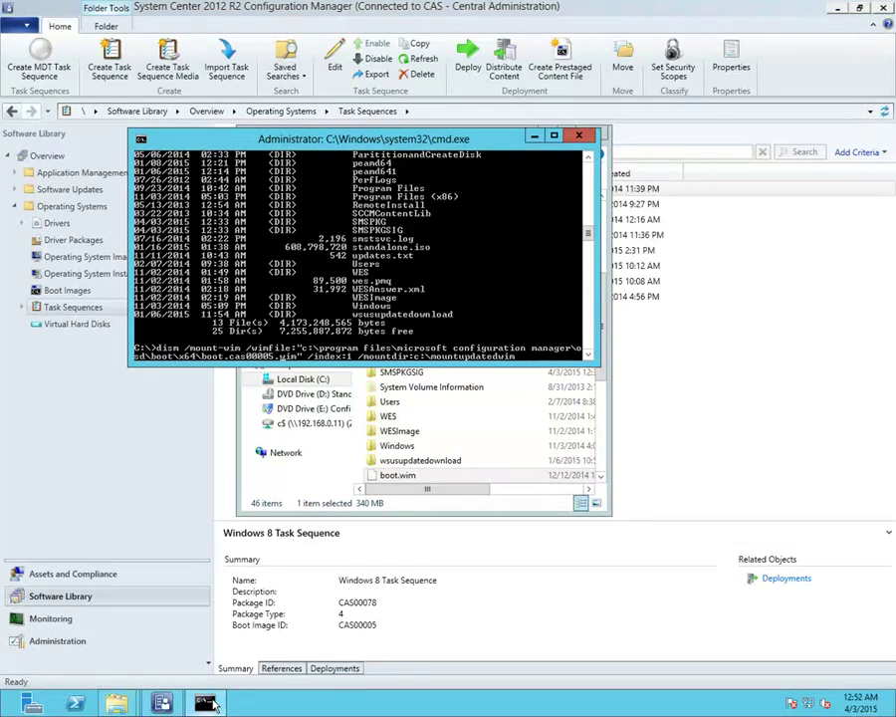
key("BackSpace")
key("BackSpace")
key("BackSpace")
key("BackSpace")
key("BackSpace")
key("BackSpace")
key("BackSpace")
key("BackSpace")
key("BackSpace")
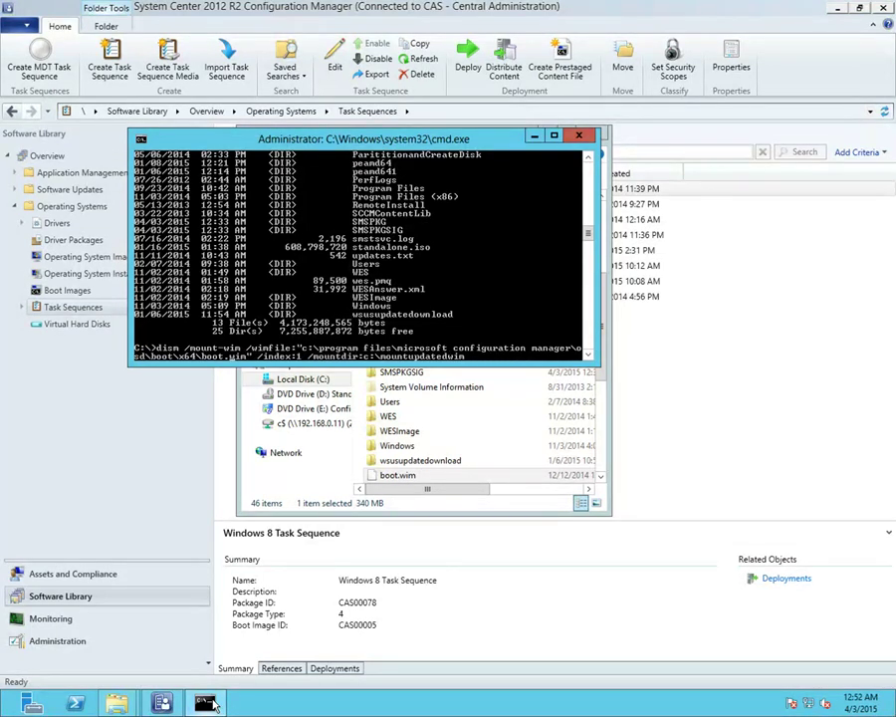
key("Return")
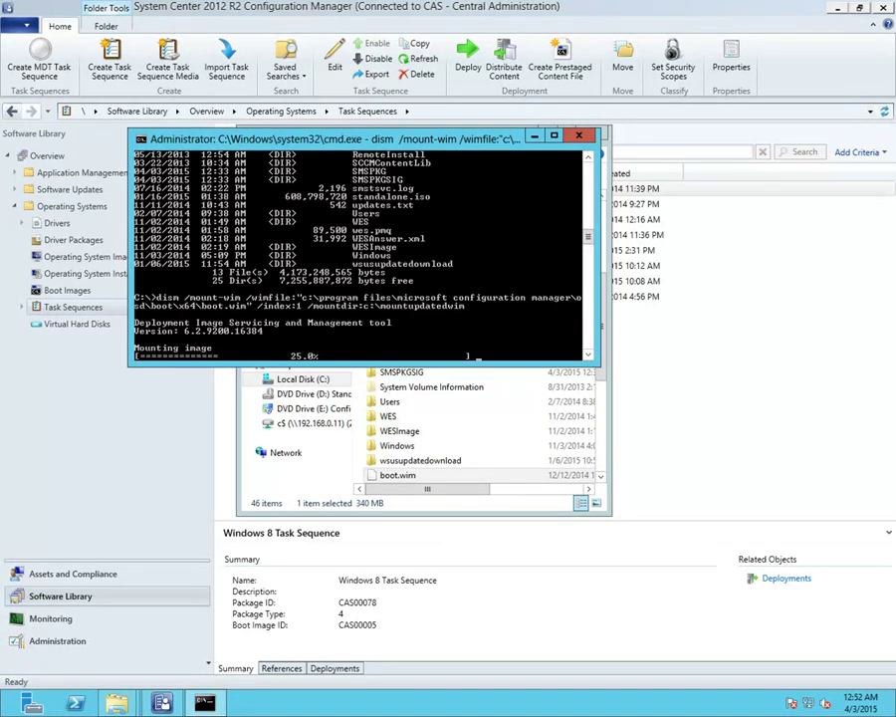
Step: Open MountUpdatedWIM in Explorer to confirm it shows the image's five folders
left_click(448, 496)
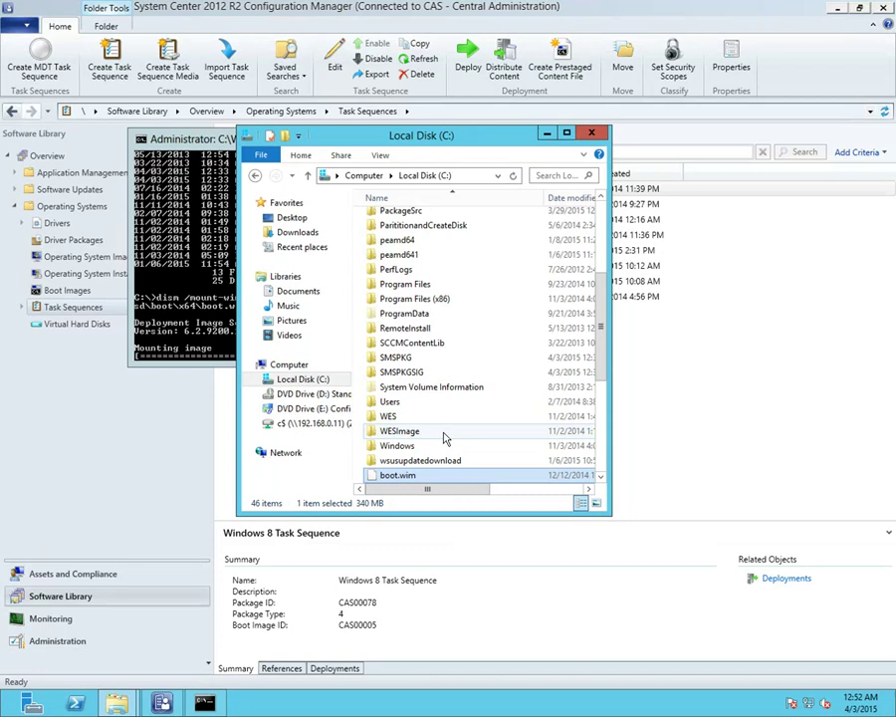
scroll(396, 269, "up", 3)
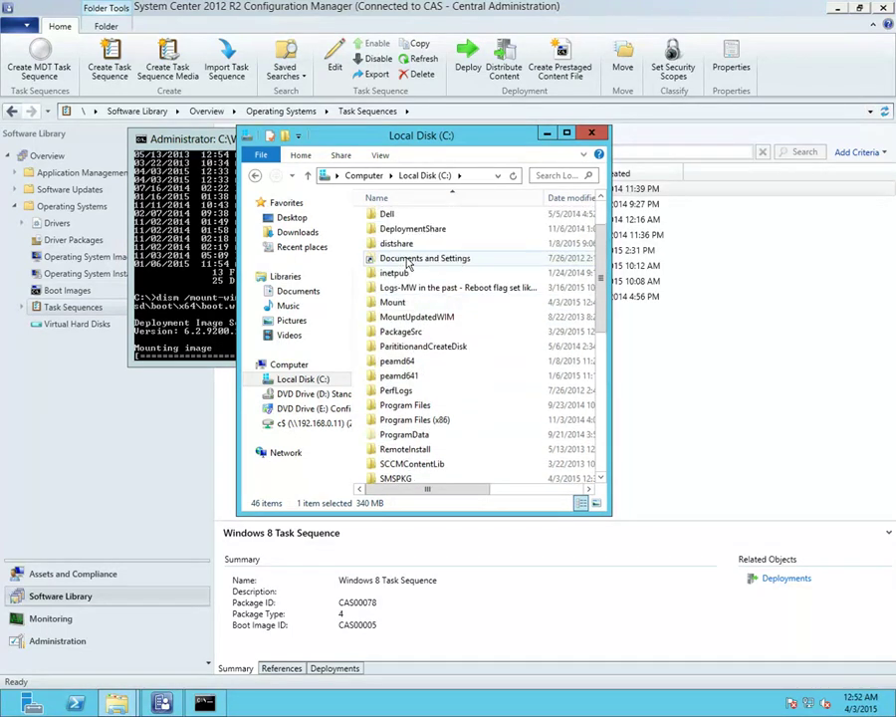
double_click(430, 319)
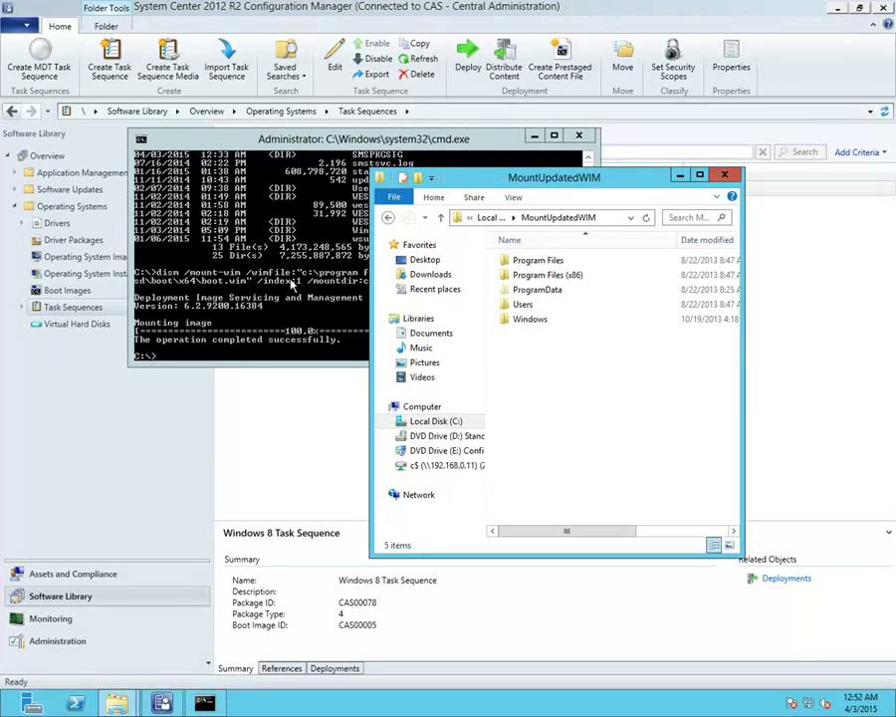
left_click(300, 149)
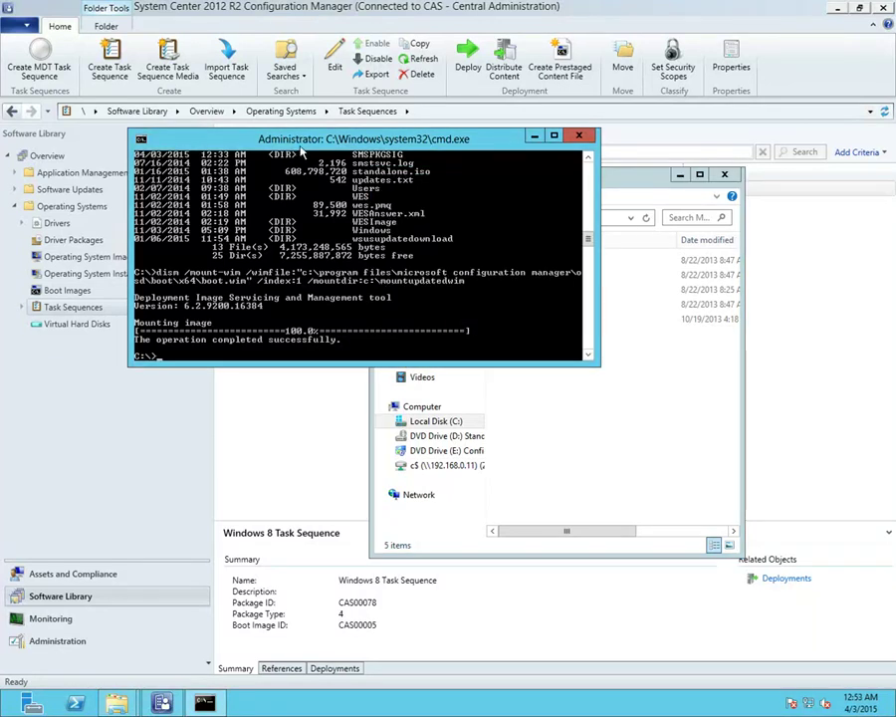
Step: Unmount c:\mountupdatedwim with /discard; it reaches 100% but fails with error 0xc1420117
type("dism /unmount-wim /mountdir:c:\\mountupdatedwim /discard")
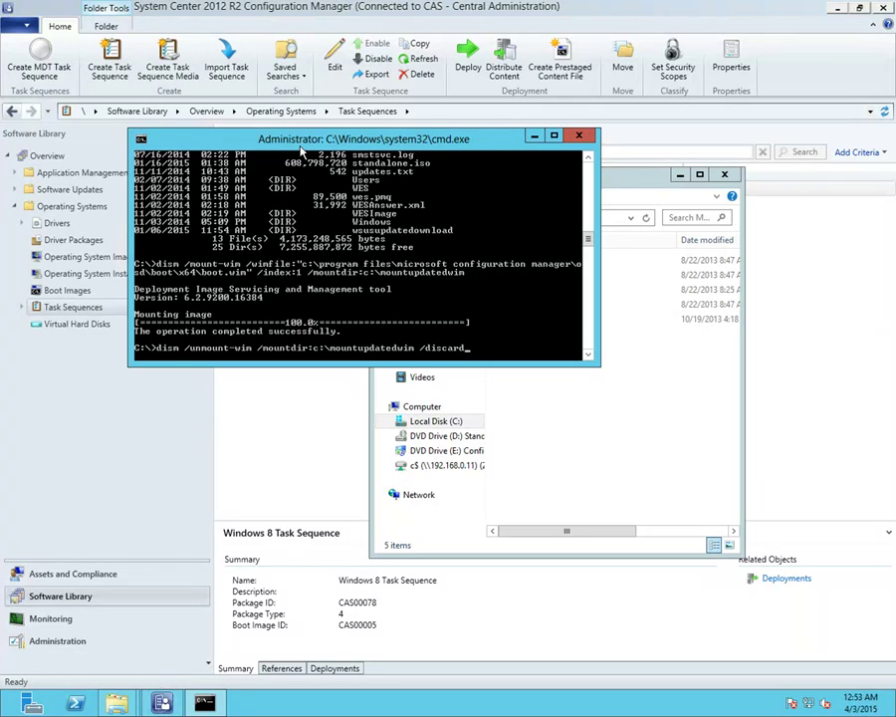
key("Return")
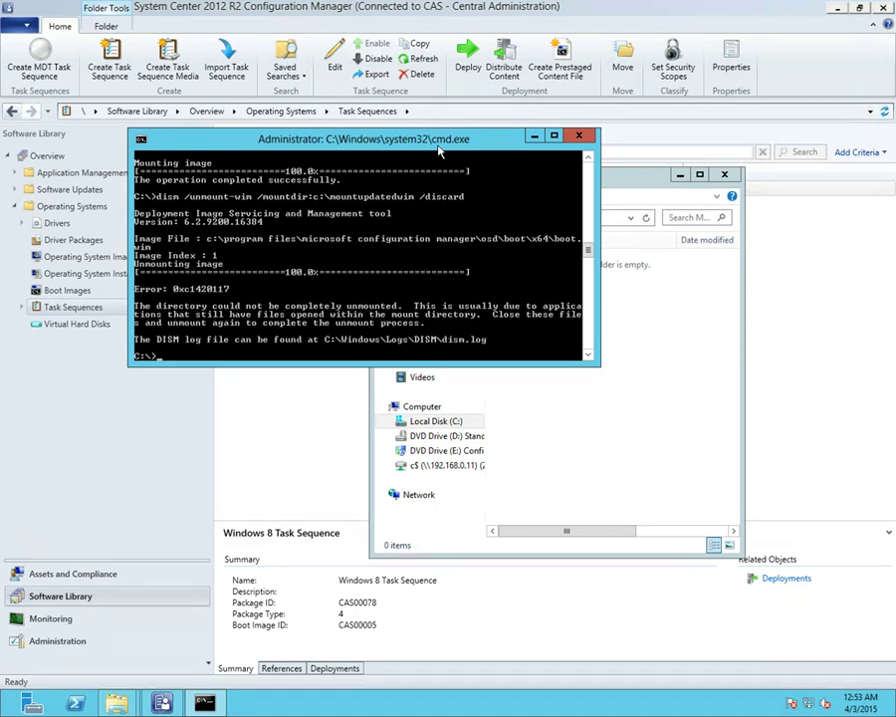
key("Up")
key("Left")
key("Left")
key("Left")
key("Left")
key("Left")
key("Left")
key("Left")
key("Left")
key("Left")
key("BackSpace")
key("BackSpace")
key("BackSpace")
key("BackSpace")
key("BackSpace")
key("BackSpace")
key("BackSpace")
key("BackSpace")
key("BackSpace")
key("BackSpace")
key("End")
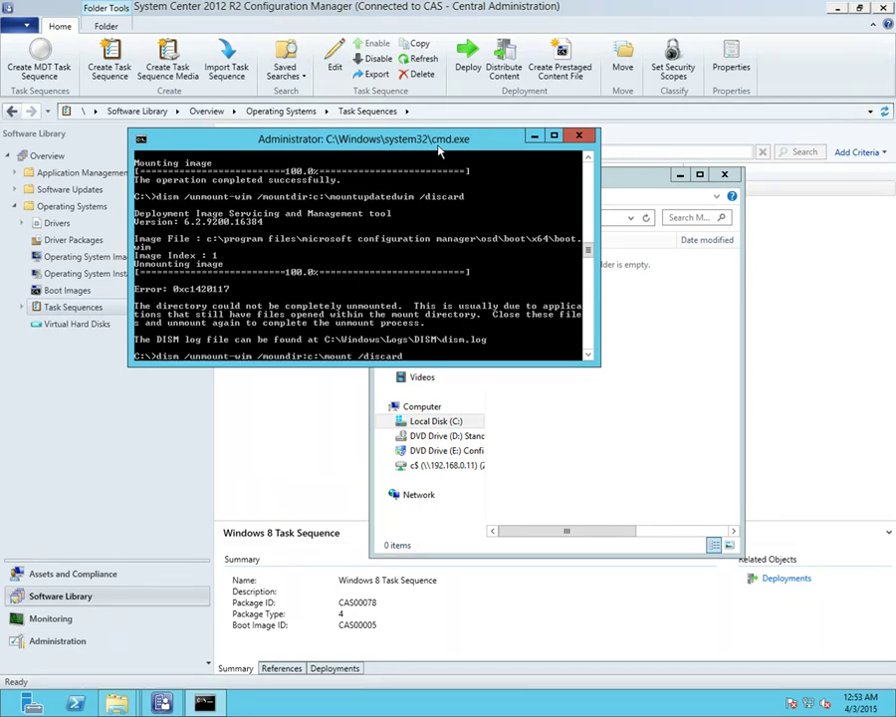
key("Up")
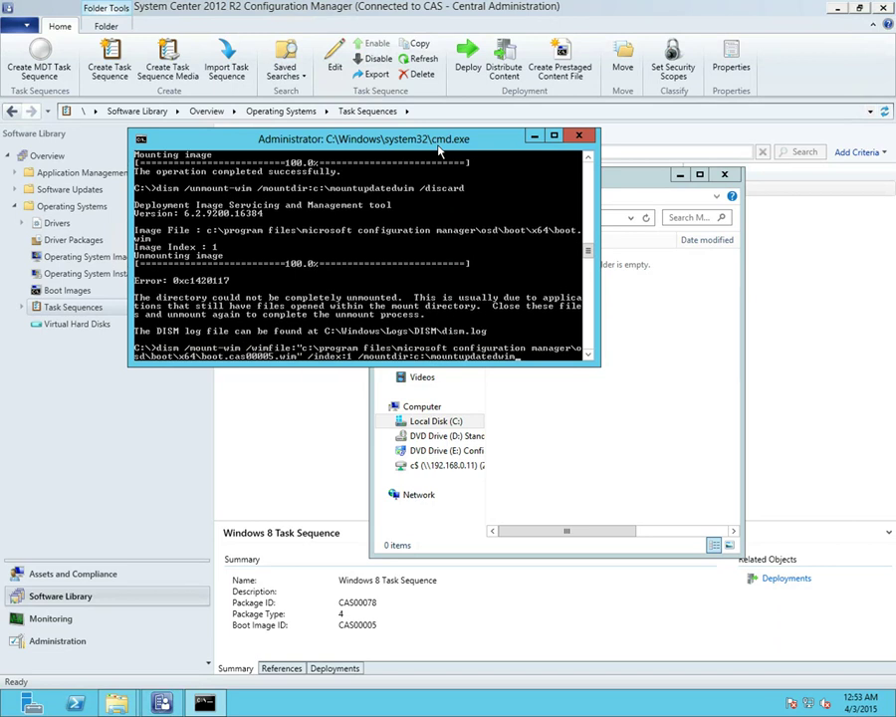
Step: Correct the recalled mount command's image path to c:\boot.wim and run it
key("Left")
key("Left")
key("Left")
key("Left")
key("Left")
key("Left")
key("Left")
key("Left")
key("Left")
key("Left")
key("Left")
key("Left")
key("Left")
key("Left")
key("Left")
key("Left")
key("Left")
key("Left")
key("Left")
key("Left")
key("BackSpace")
key("BackSpace")
key("BackSpace")
key("BackSpace")
key("BackSpace")
key("BackSpace")
key("BackSpace")
key("BackSpace")
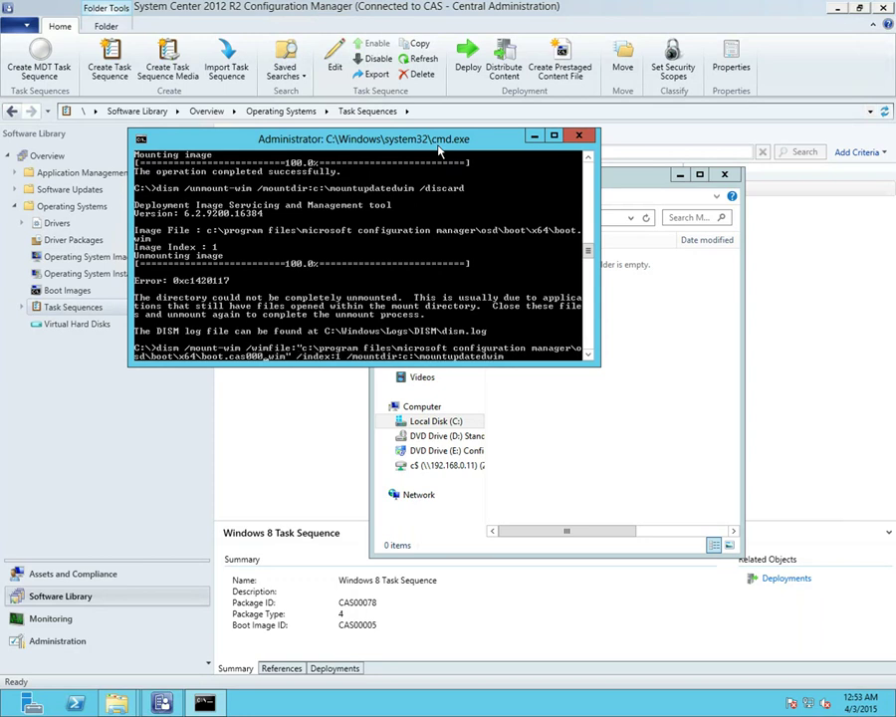
key("BackSpace")
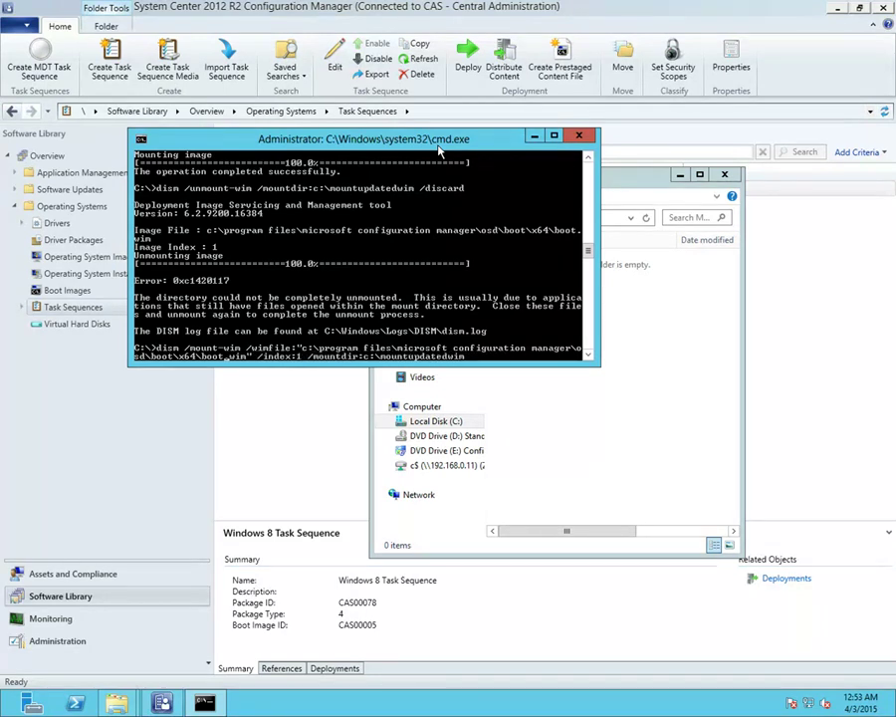
key("Left")
key("Left")
key("Left")
key("Left")
key("Left")
key("Left")
key("BackSpace")
key("BackSpace")
key("BackSpace")
key("BackSpace")
key("BackSpace")
key("BackSpace")
key("BackSpace")
key("BackSpace")
key("BackSpace")
key("BackSpace")
key("BackSpace")
key("BackSpace")
key("BackSpace")
key("BackSpace")
key("BackSpace")
key("BackSpace")
key("BackSpace")
key("BackSpace")
key("BackSpace")
key("BackSpace")
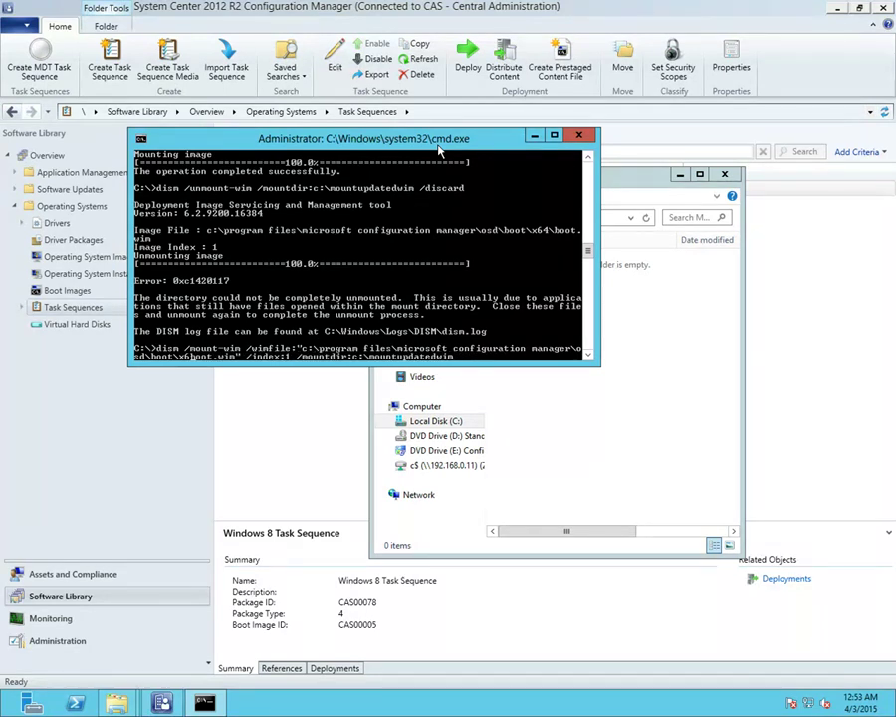
key("BackSpace")
key("BackSpace")
key("BackSpace")
key("BackSpace")
key("BackSpace")
key("BackSpace")
key("BackSpace")
key("BackSpace")
key("BackSpace")
key("BackSpace")
key("BackSpace")
key("BackSpace")
key("BackSpace")
key("BackSpace")
key("BackSpace")
key("BackSpace")
key("BackSpace")
key("BackSpace")
key("BackSpace")
key("BackSpace")
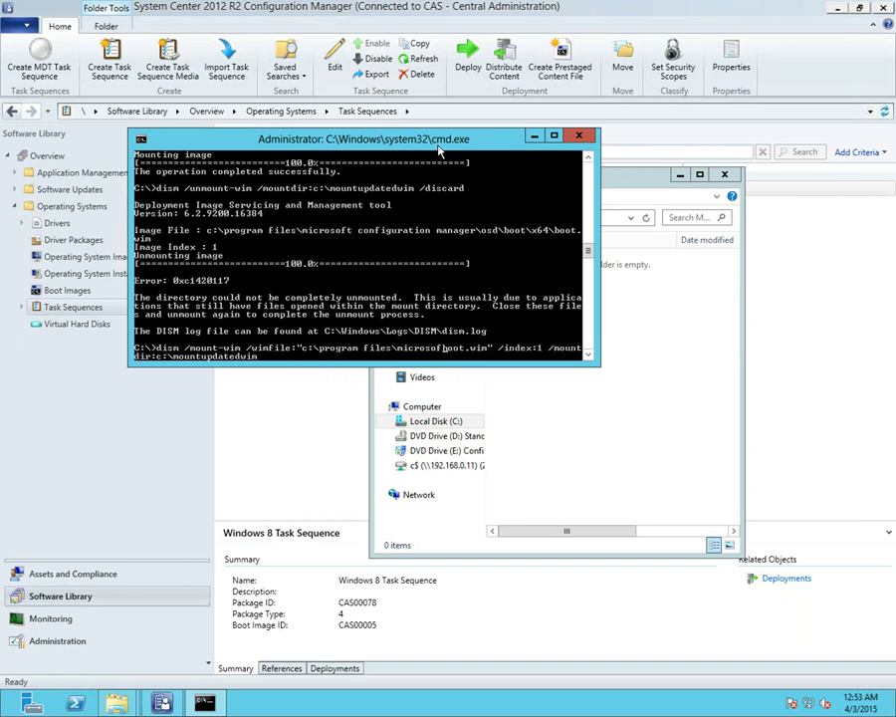
key("BackSpace")
key("BackSpace")
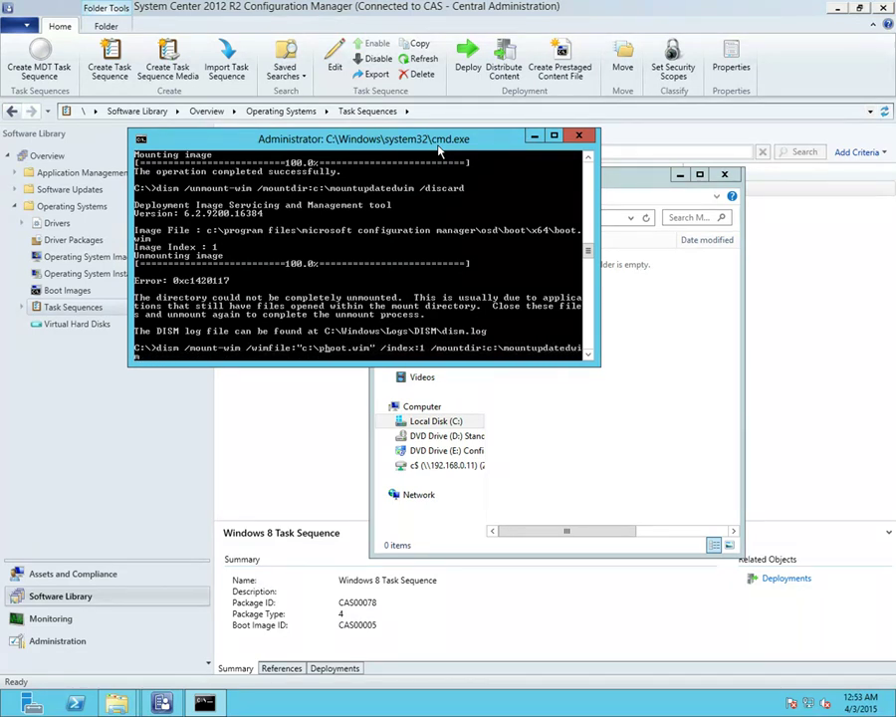
key("BackSpace")
key("Return")
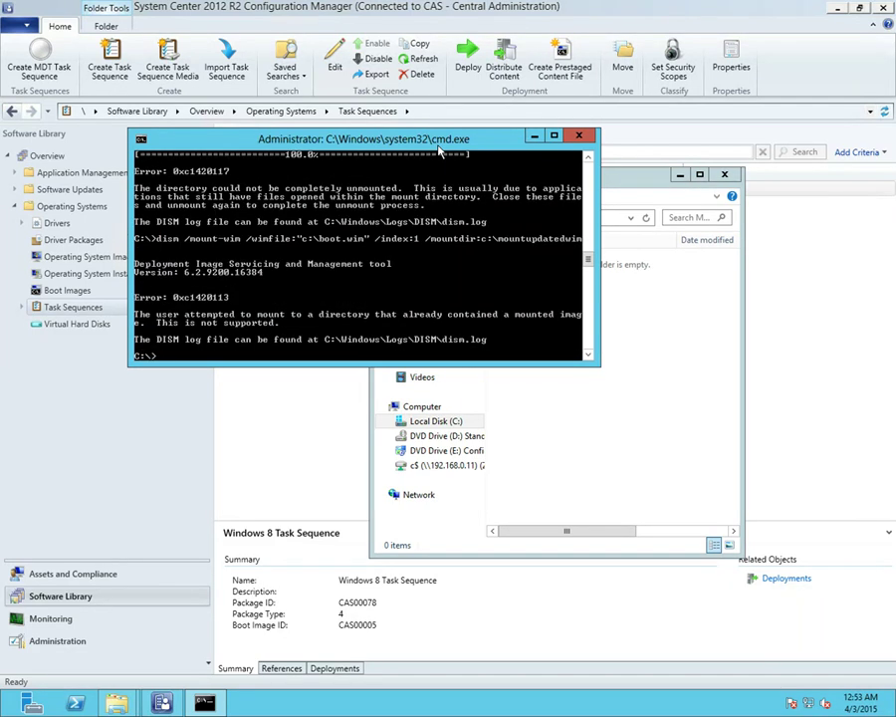
Step: After retries fail with 0xc1420113, change the mount folder to c:\mount and run the mount
key("Up")
key("Left")
key("Left")
key("Left")
key("Left")
key("Left")
key("Left")
key("Left")
key("Left")
key("Left")
key("Left")
key("Left")
key("Left")
key("Left")
key("Left")
key("Left")
key("Left")
key("Left")
key("Left")
key("Left")
key("Left")
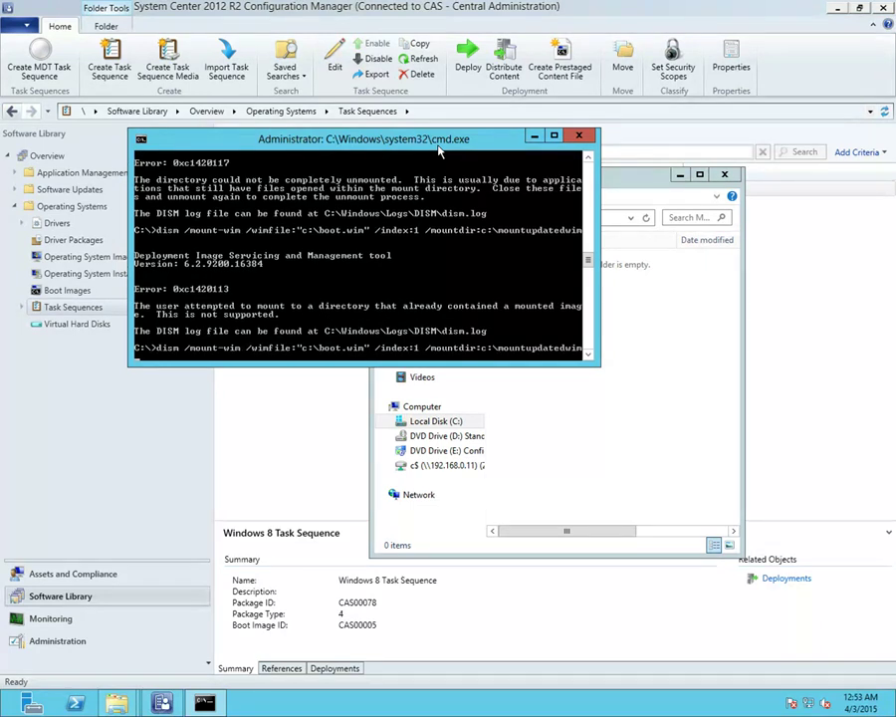
key("Left")
key("Left")
key("Left")
key("Left")
key("Left")
key("Left")
key("Left")
key("Left")
key("Left")
key("Left")
key("Left")
key("Left")
key("Return")
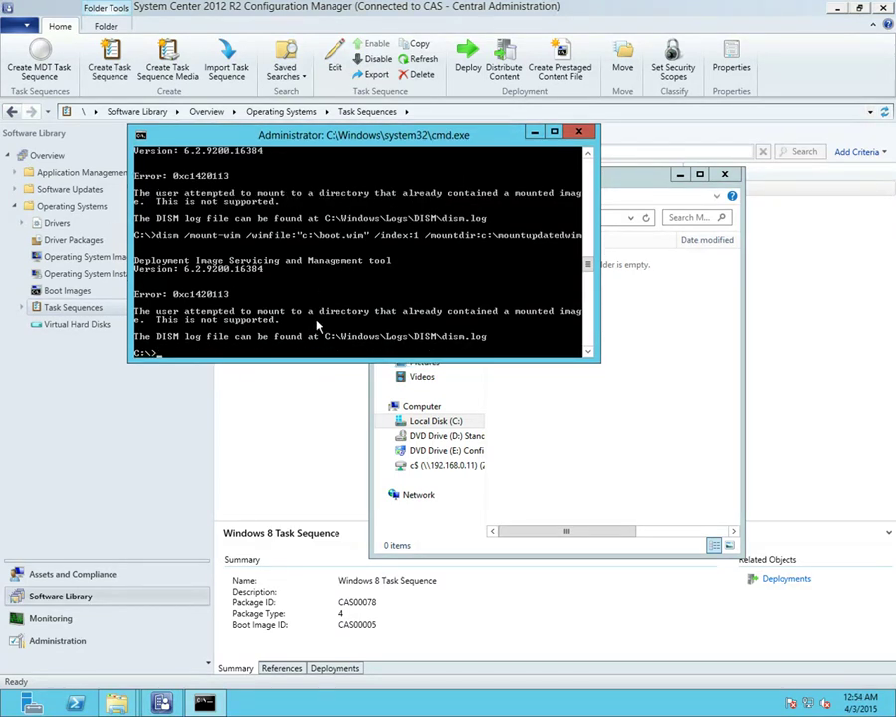
key("Up")
key("BackSpace")
key("BackSpace")
key("BackSpace")
key("BackSpace")
key("BackSpace")
key("BackSpace")
key("BackSpace")
key("BackSpace")
key("BackSpace")
key("BackSpace")
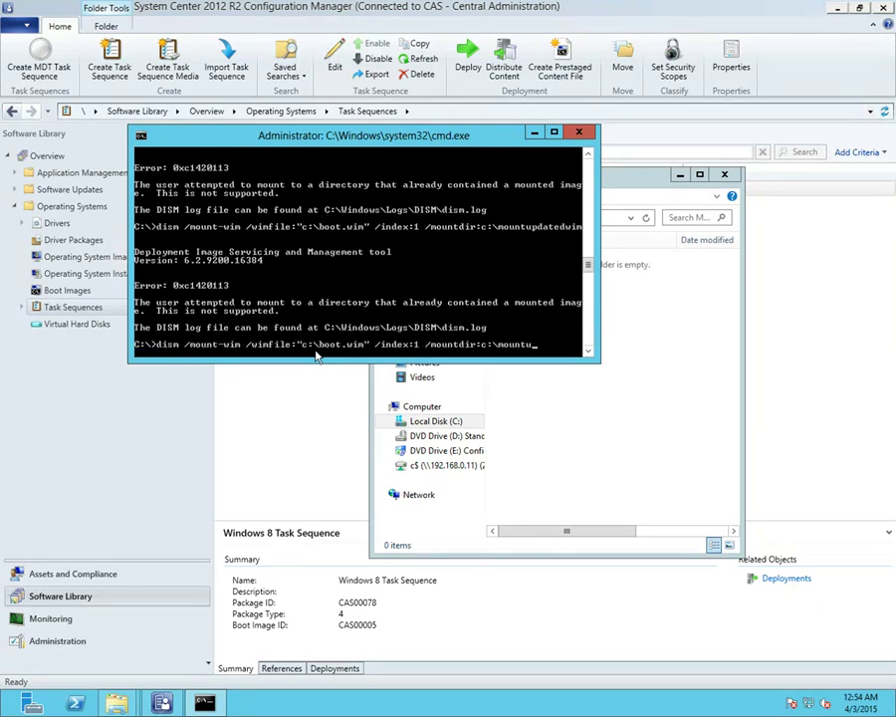
key("Return")
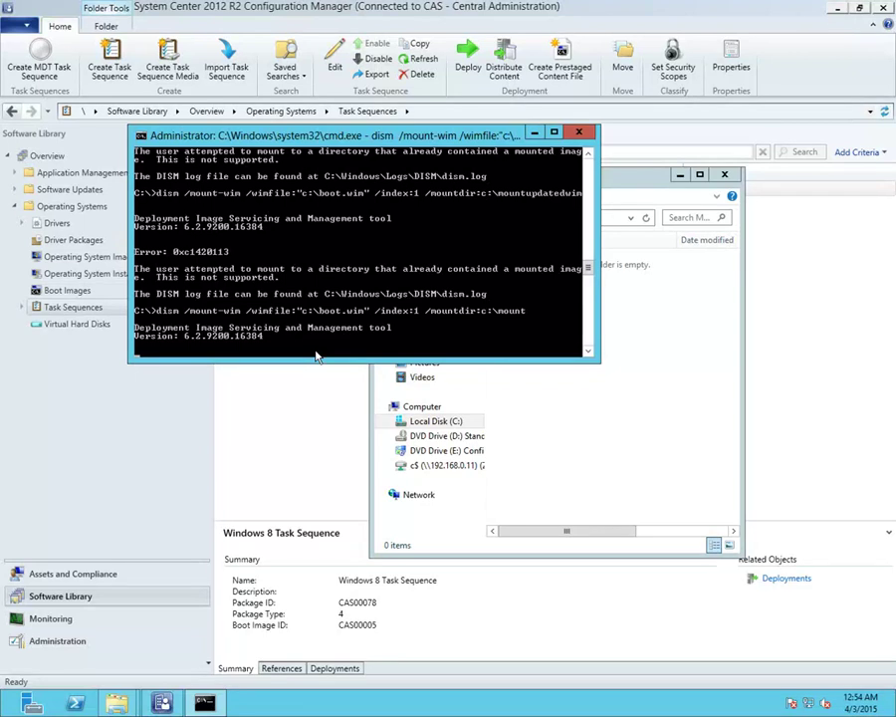
Step: Open the mounted image's c:\mount\sms\boot folder in Explorer
left_click(587, 214)
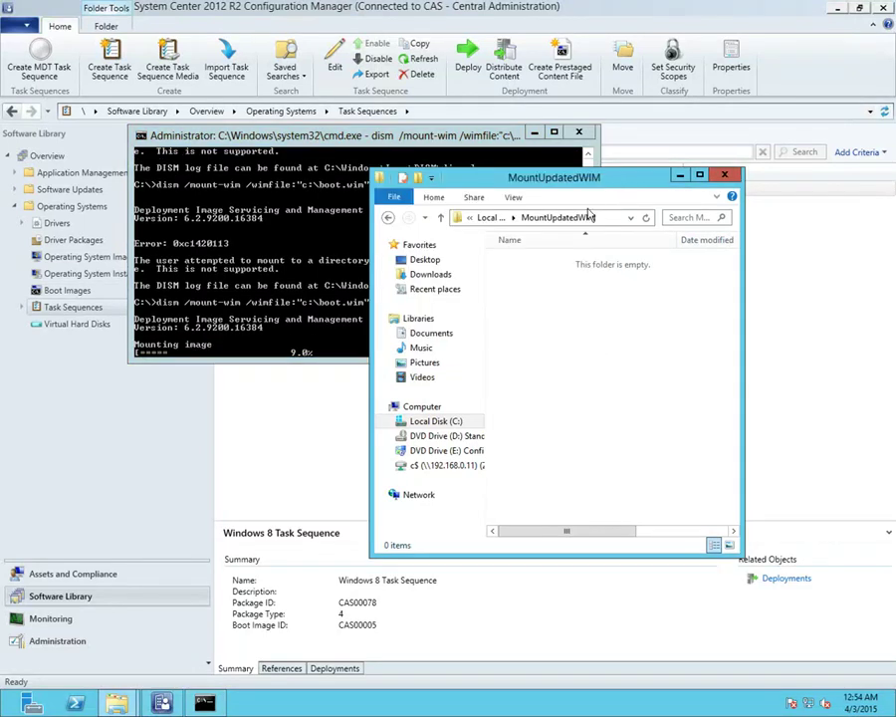
left_click(387, 218)
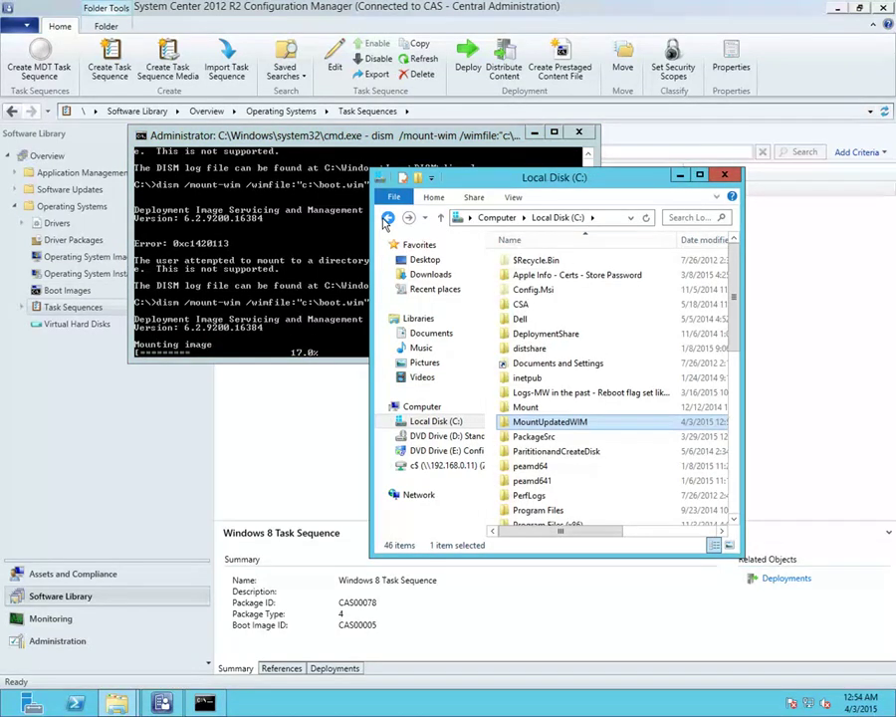
double_click(526, 409)
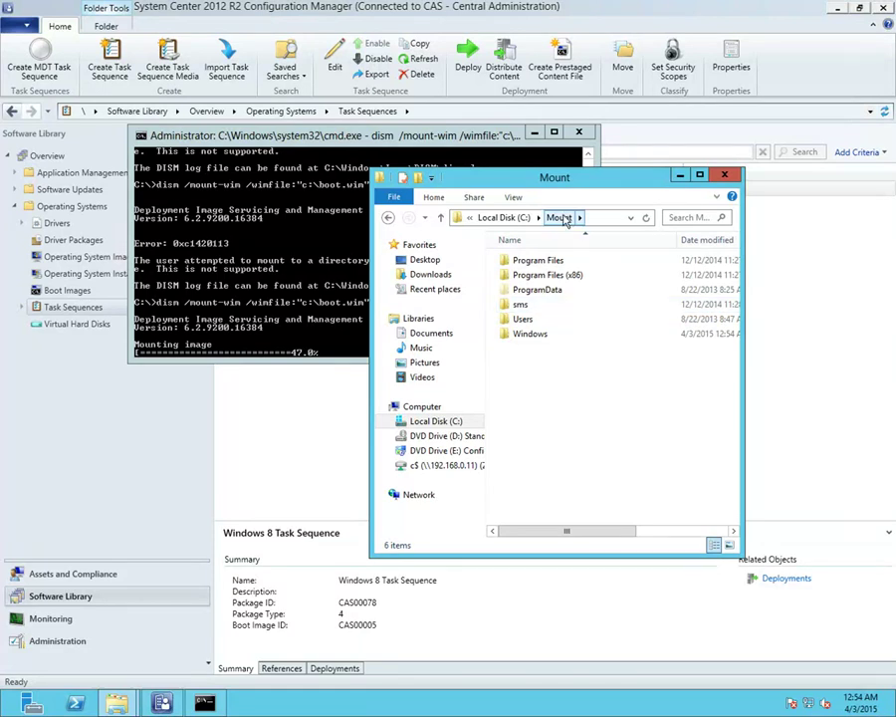
double_click(533, 307)
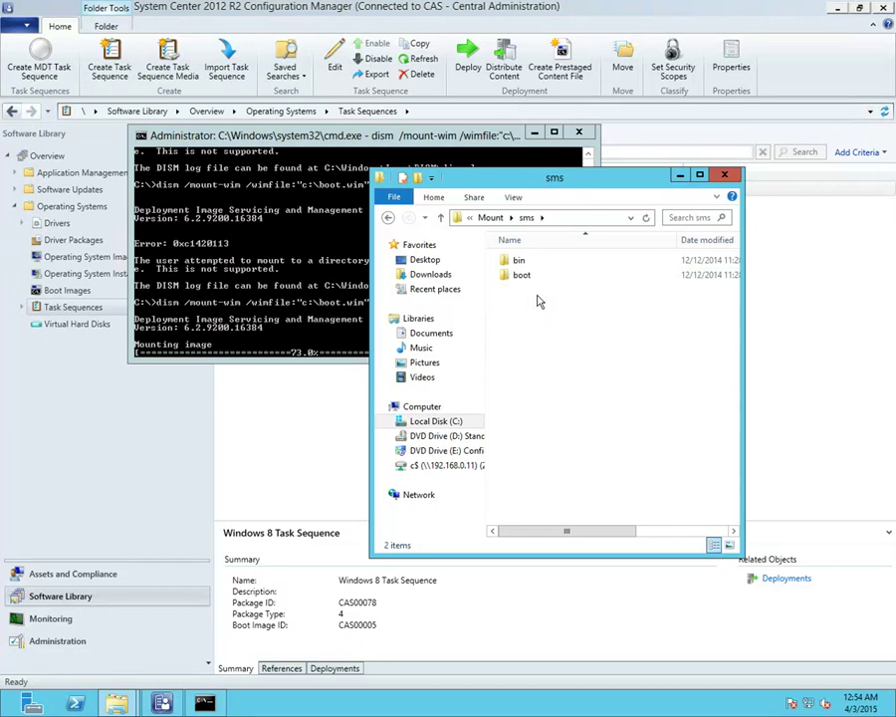
double_click(519, 279)
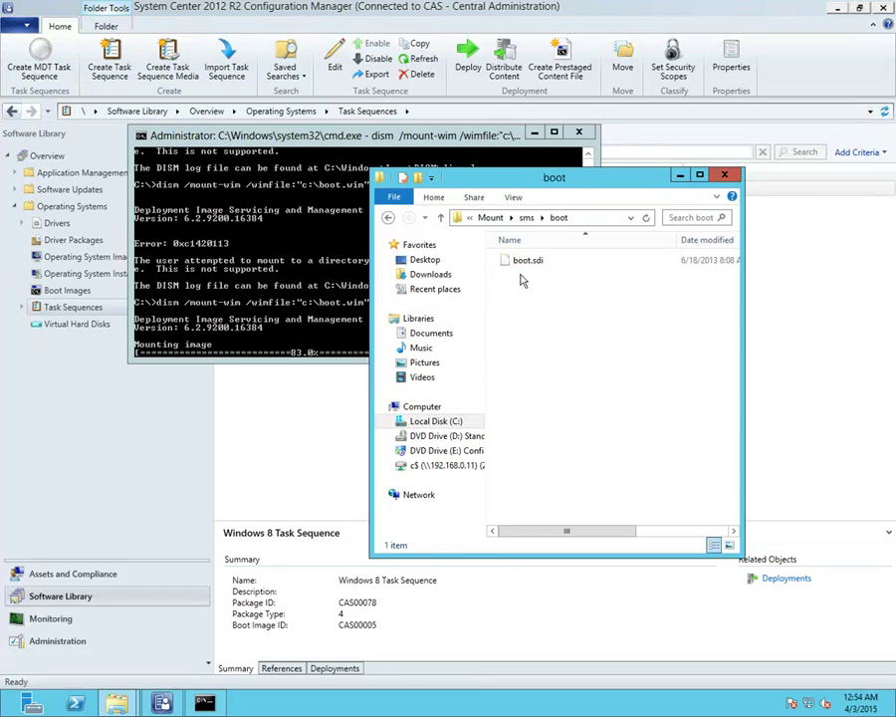
left_click(388, 218)
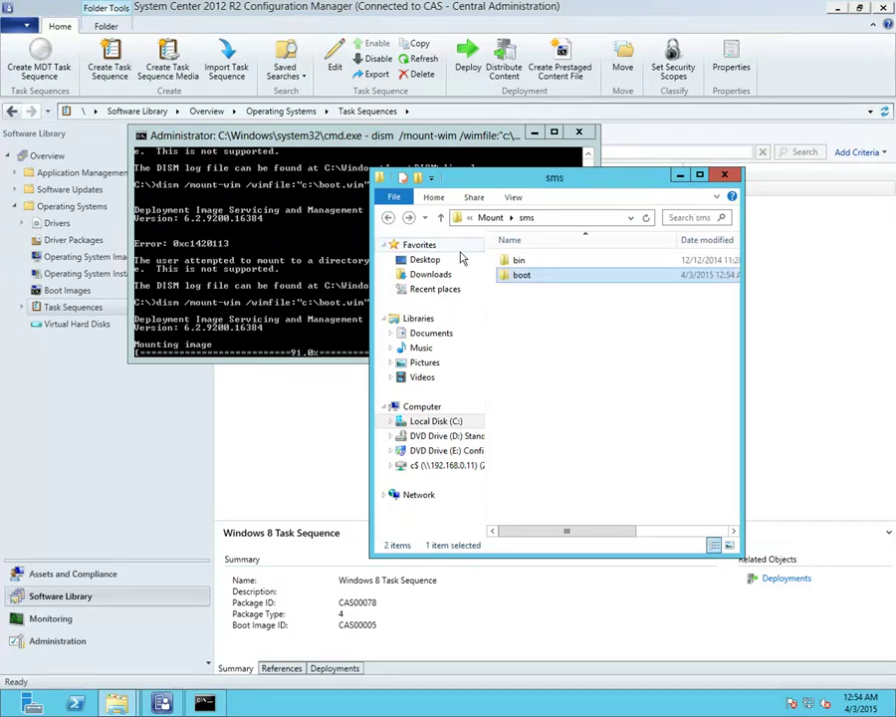
Step: Browse the files in sms\bin\x64 of the mounted image, then close Explorer
double_click(513, 260)
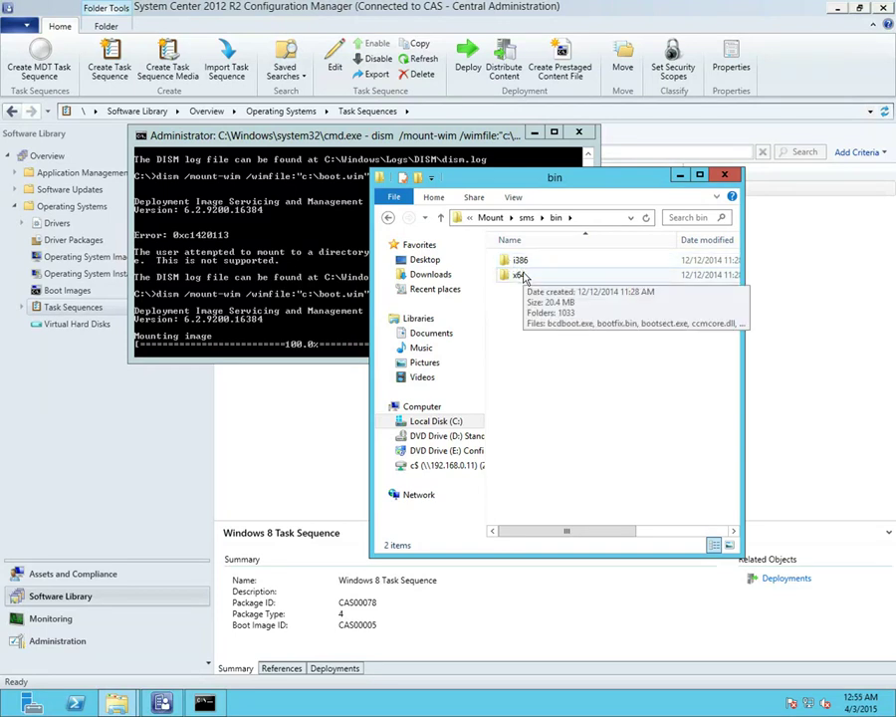
double_click(514, 273)
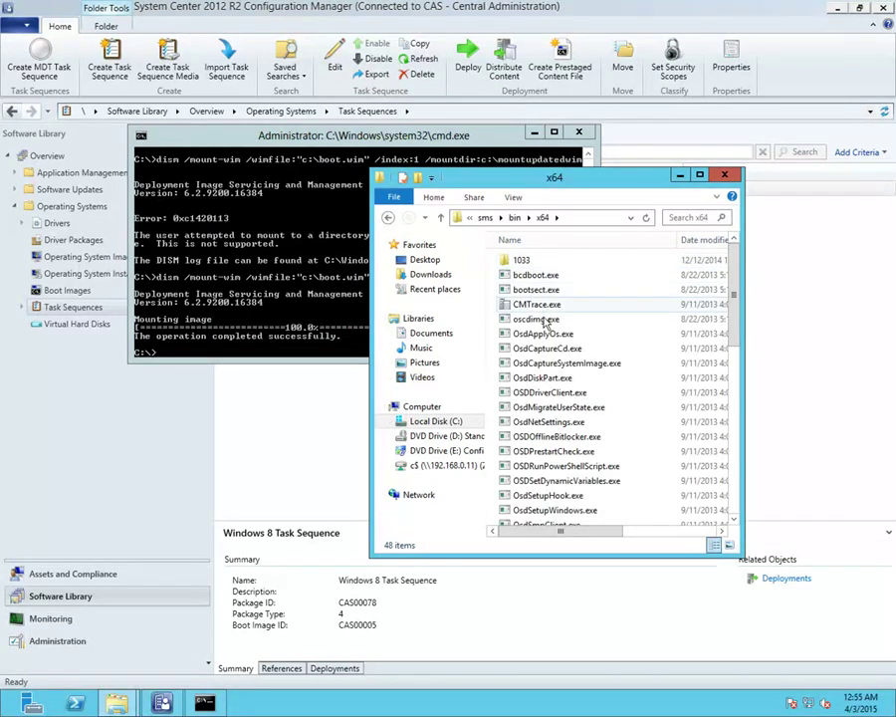
left_click(551, 426)
scroll(551, 426, "down", 10)
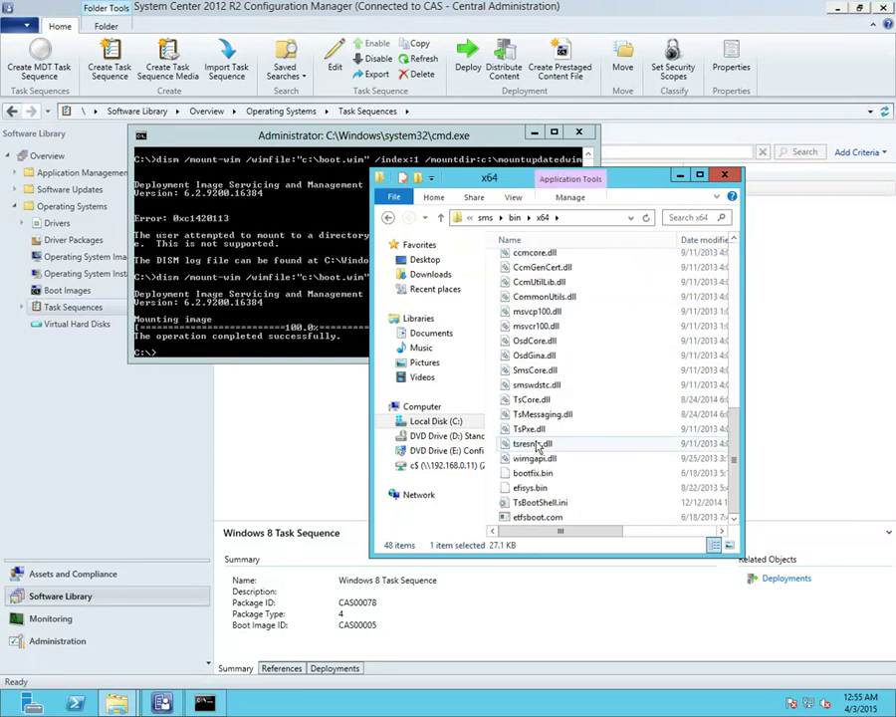
left_click(724, 175)
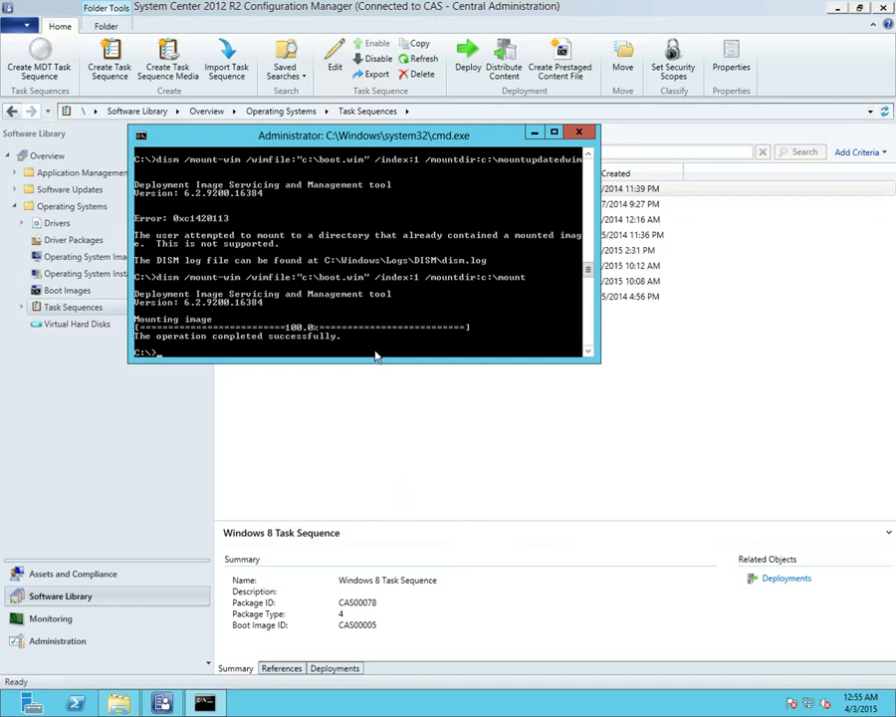
Step: Unmount c:\mount discarding changes, and bring up the DVD drive's sources folder window
key("Up")
key("Up")
key("Up")
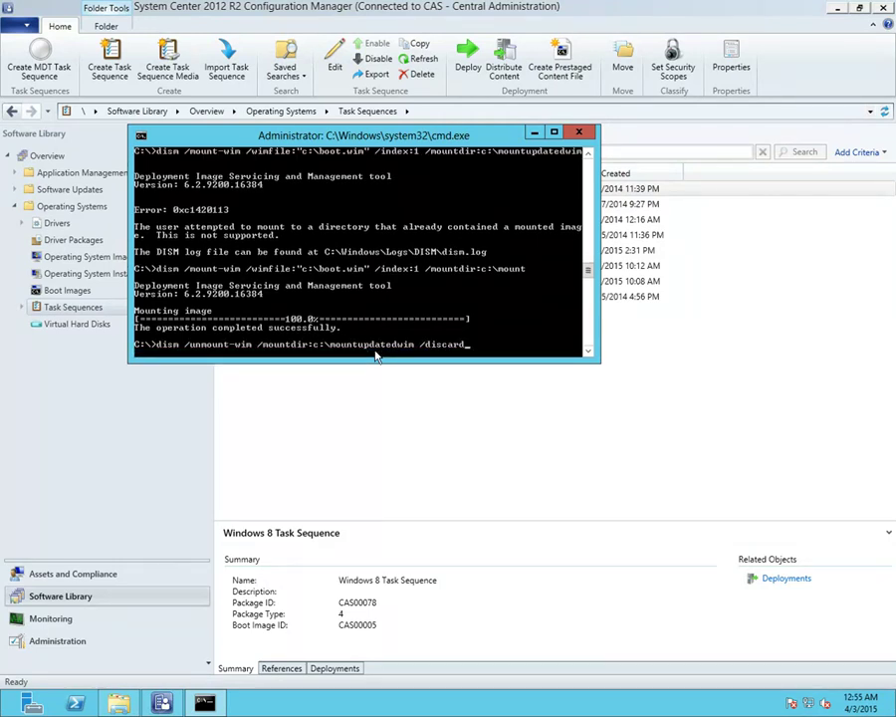
key("Up")
key("Down")
key("Left")
key("Left")
key("Left")
key("Left")
key("Left")
key("Left")
key("Left")
key("Left")
key("Left")
key("Left")
key("BackSpace")
key("BackSpace")
key("BackSpace")
key("BackSpace")
key("BackSpace")
key("BackSpace")
key("BackSpace")
key("BackSpace")
key("BackSpace")
key("BackSpace")
key("Return")
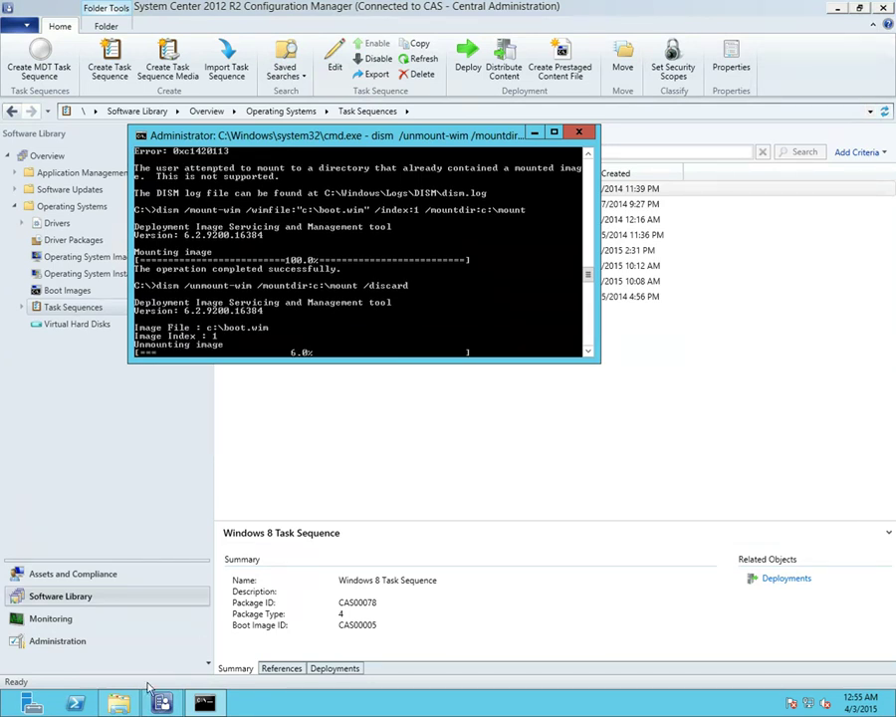
left_click(123, 703)
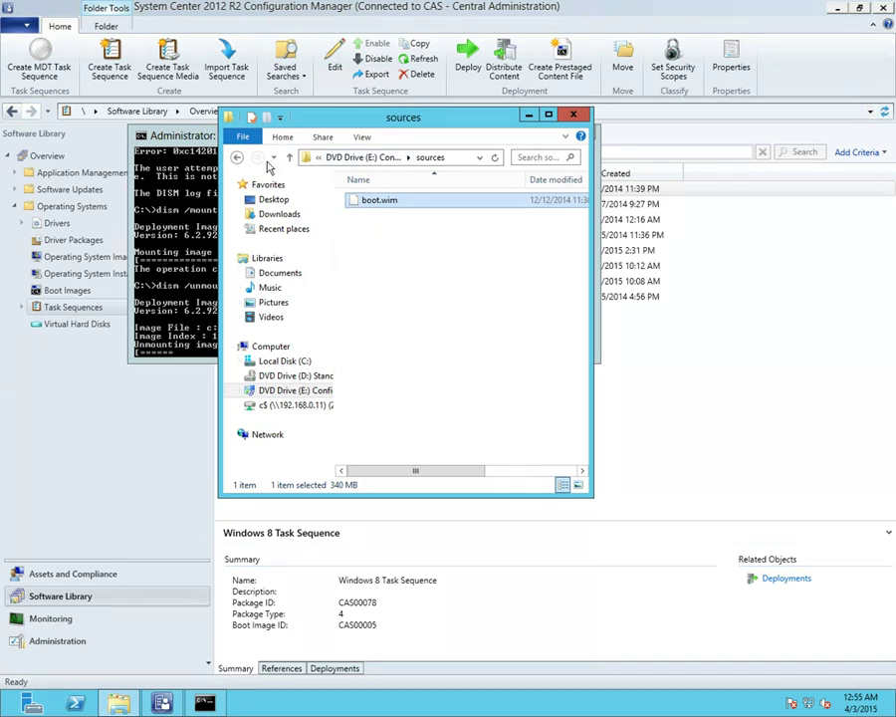
Step: Browse the boot media's E:\SMS\bin\x64 files, then close the folder window
left_click(236, 157)
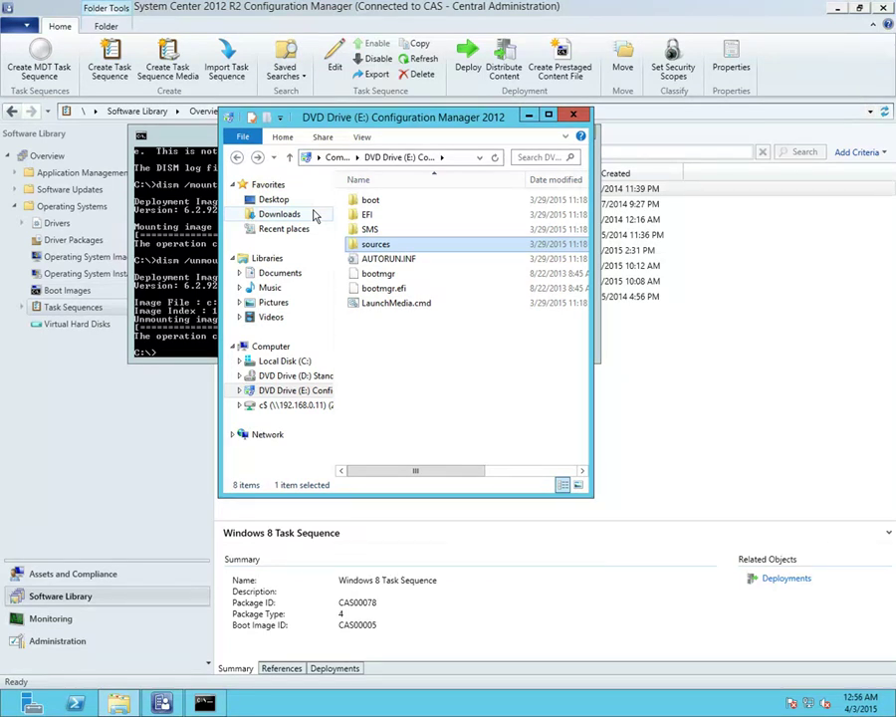
double_click(388, 231)
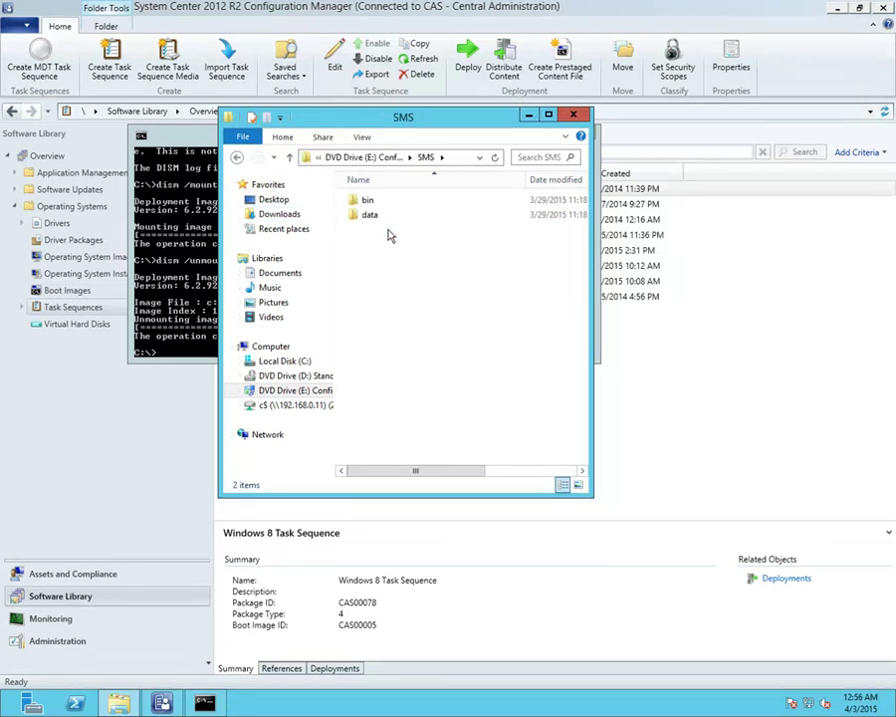
double_click(369, 199)
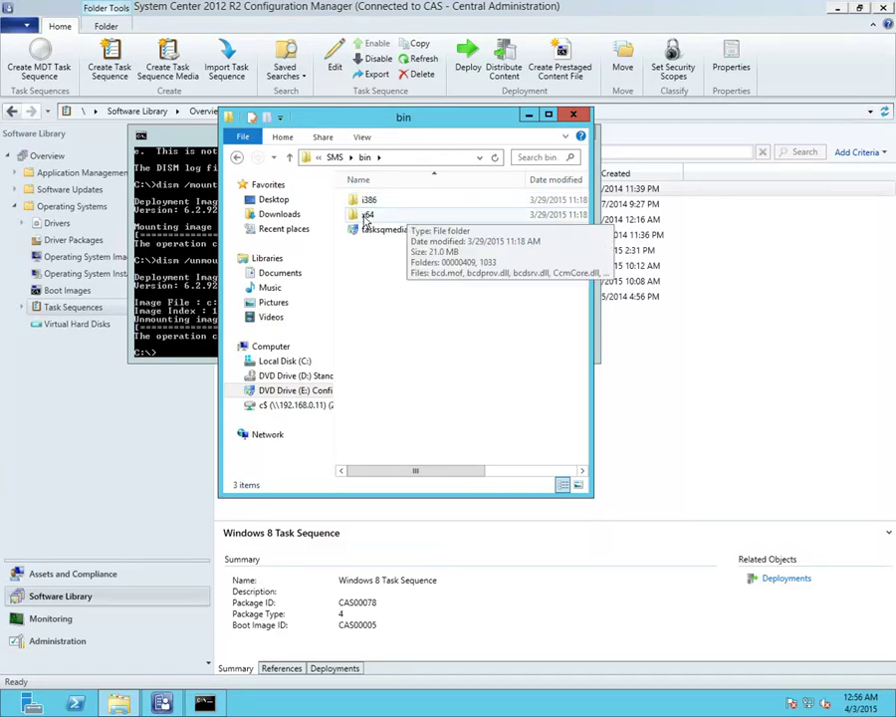
double_click(366, 216)
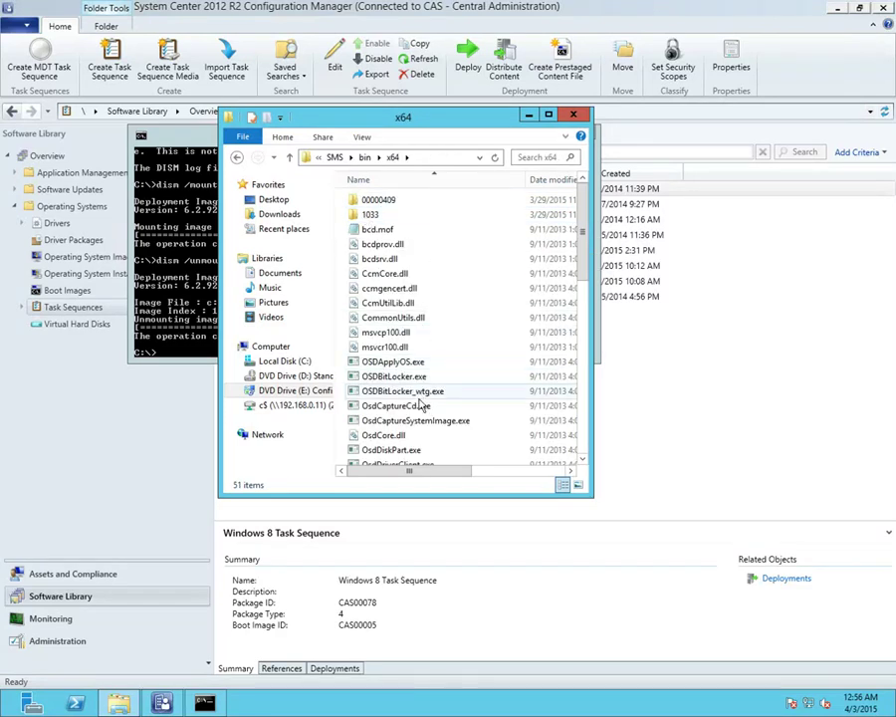
scroll(579, 317, "down", 2)
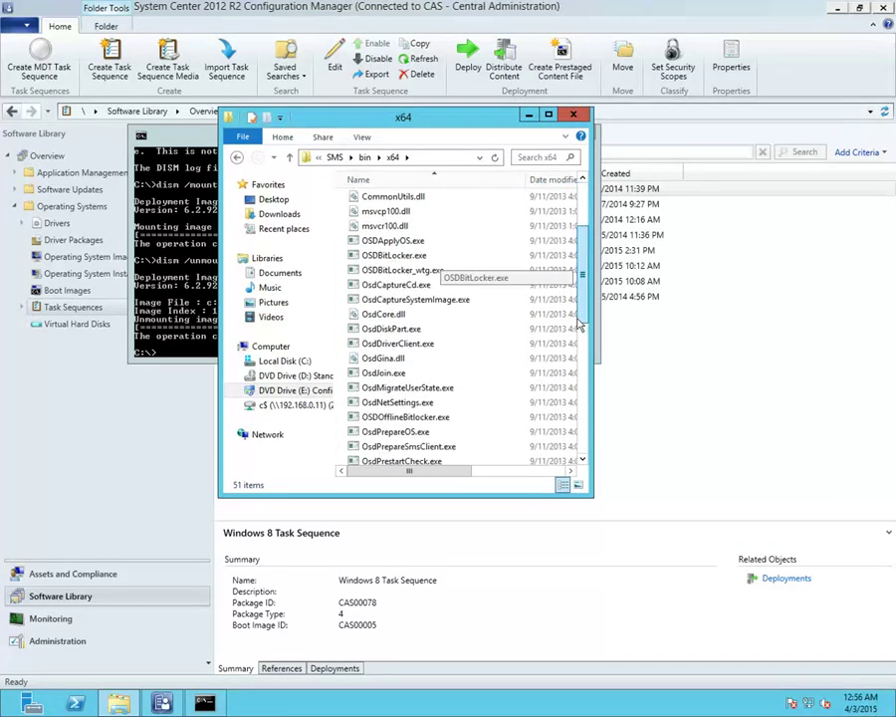
scroll(580, 316, "down", 4)
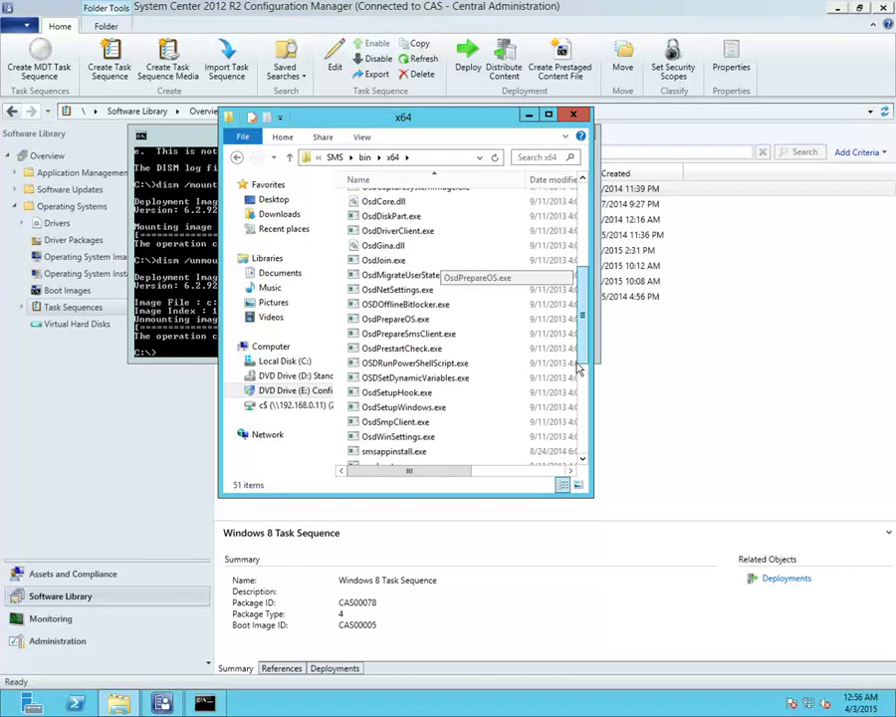
left_click(237, 158)
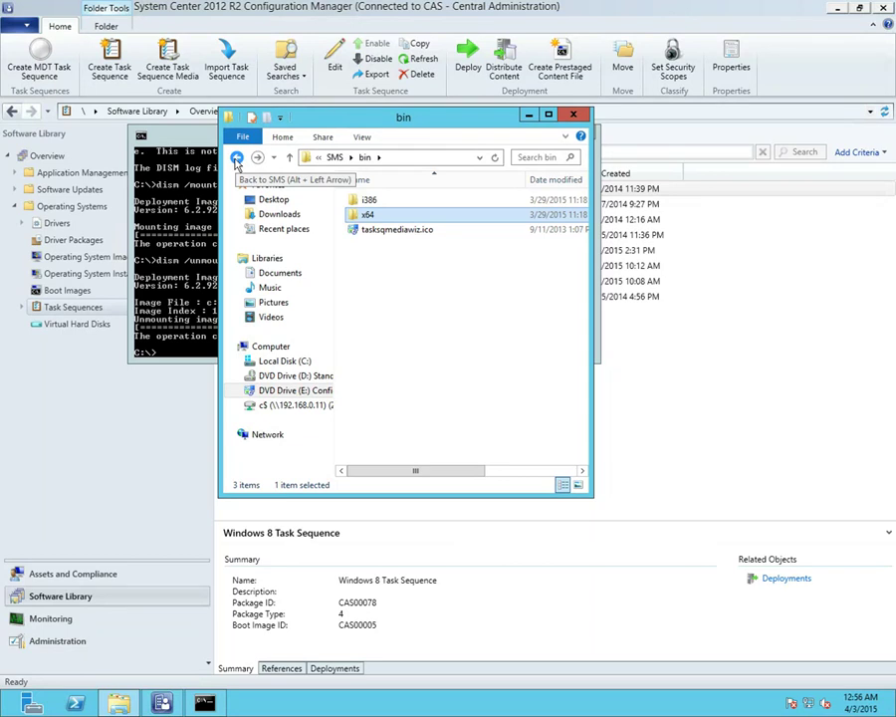
left_click(236, 158)
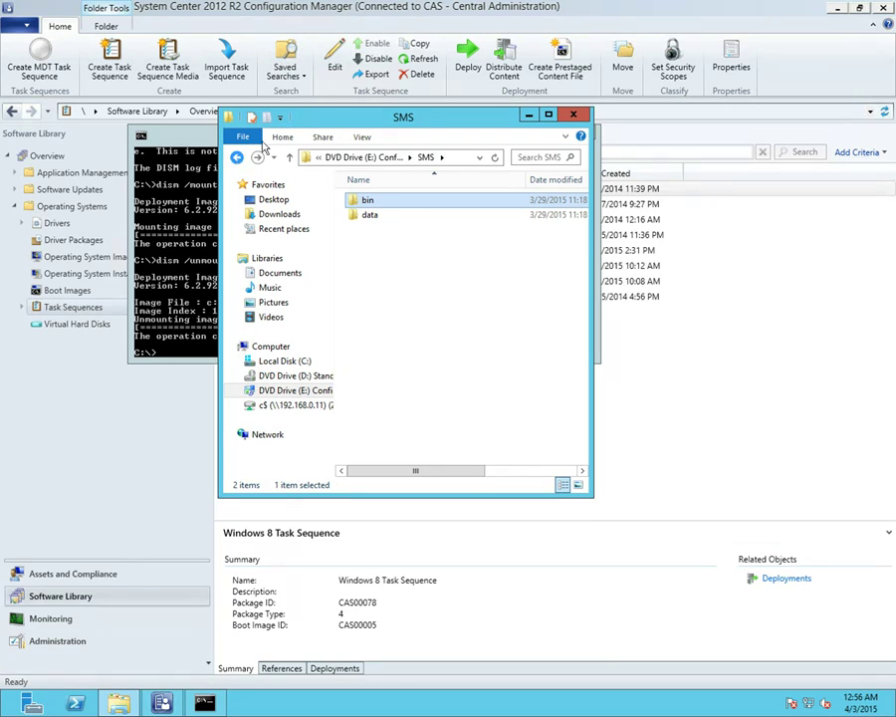
left_click(574, 118)
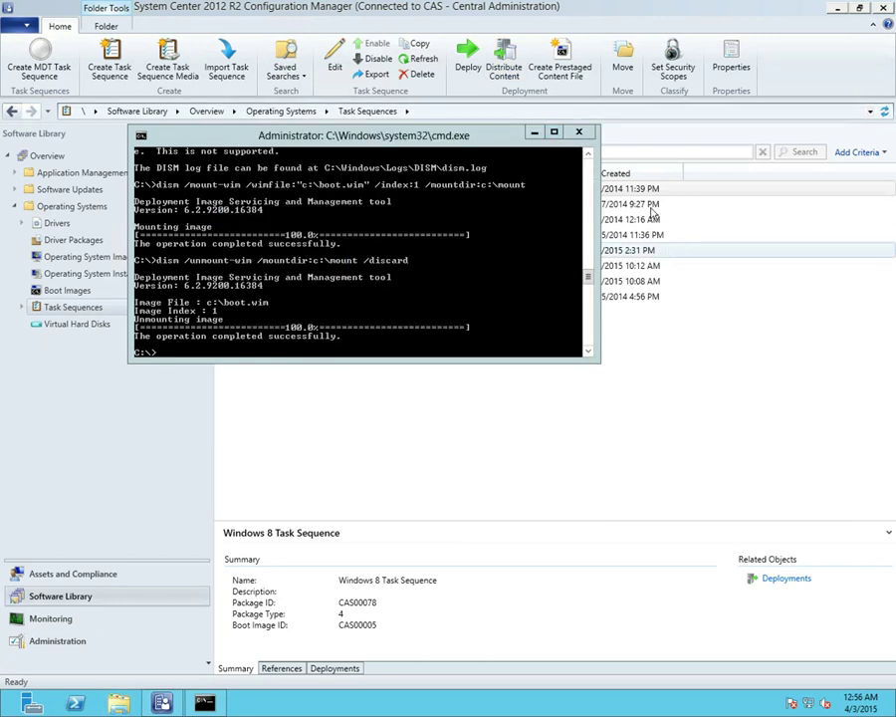
Step: Close the command prompt and confirm the Bare Metal VM's DVD drive holds bootmedia.iso
left_click(580, 133)
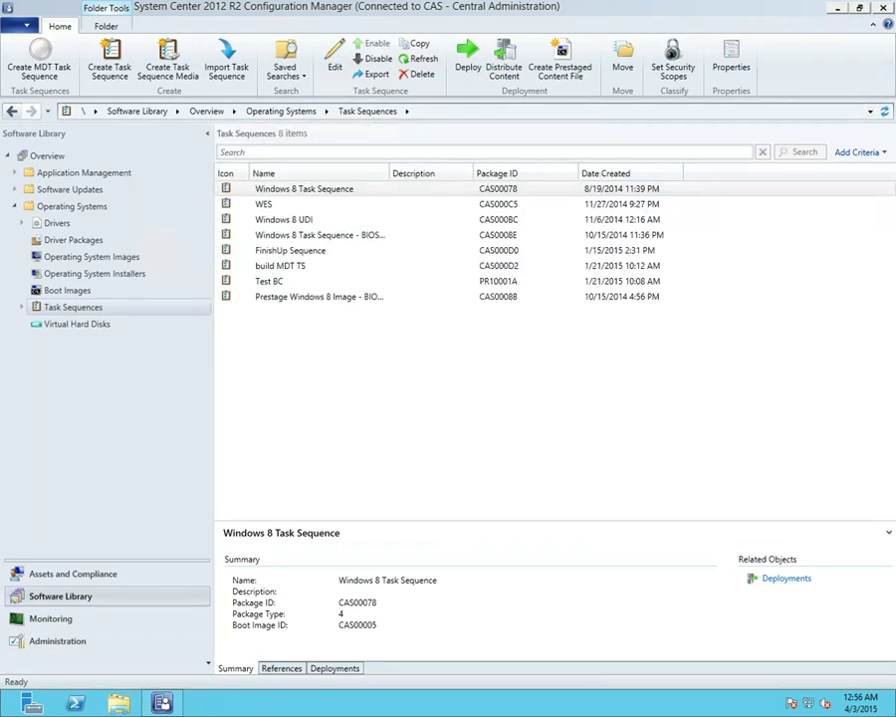
left_click_drag(508, 393, 192, 167)
left_click(197, 180)
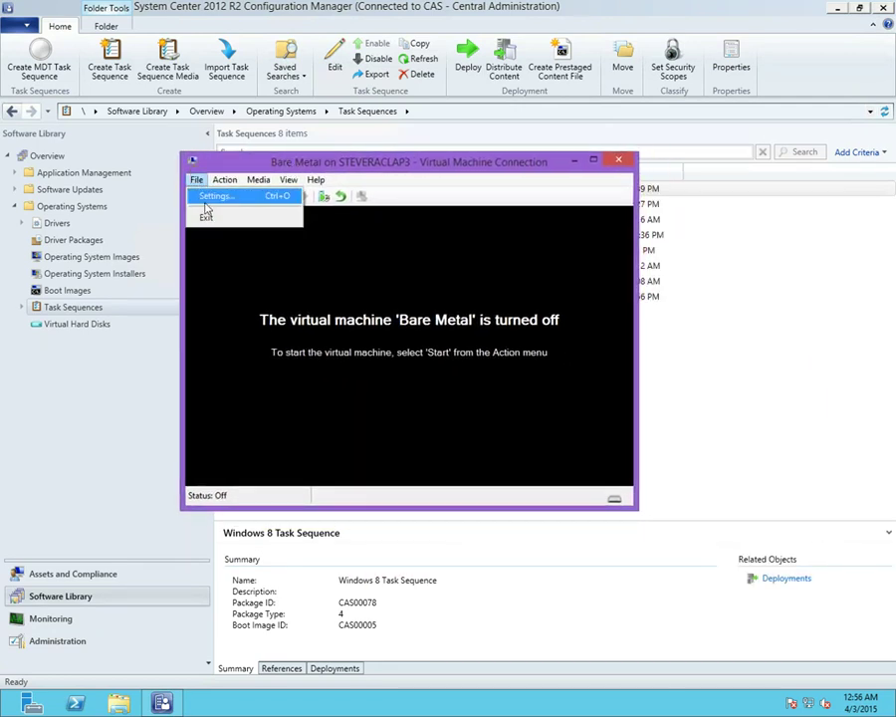
left_click(210, 198)
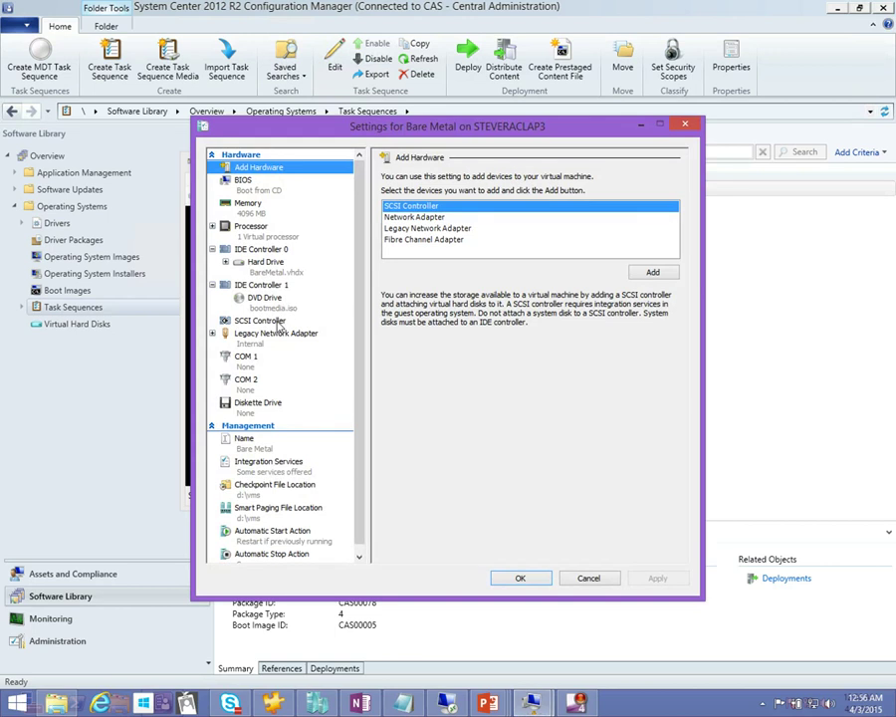
left_click(271, 303)
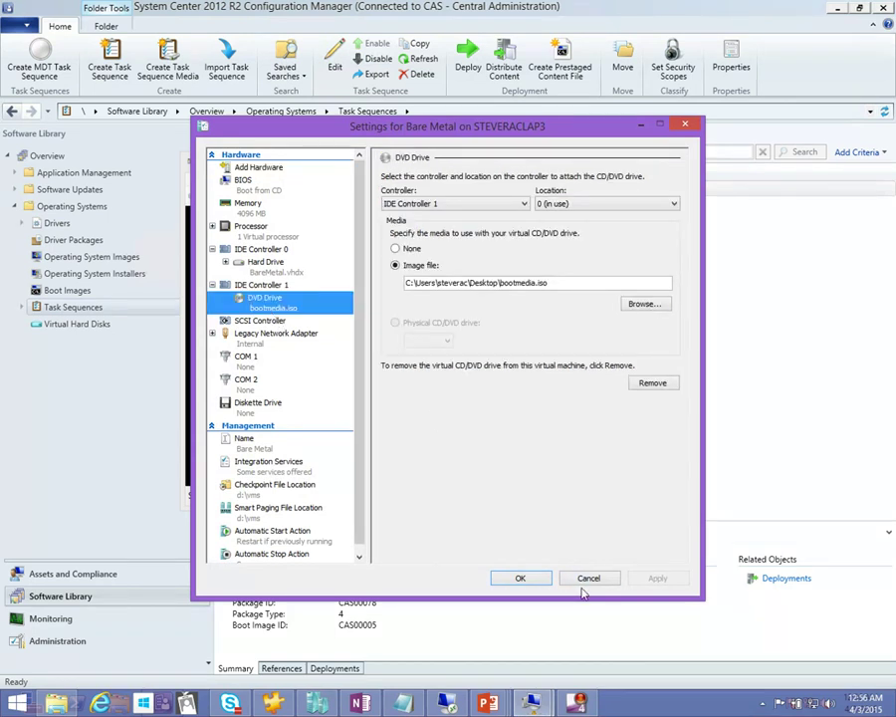
left_click(588, 578)
Step: Start the Bare Metal VM and boot it from the CD image
left_click(229, 182)
left_click(231, 217)
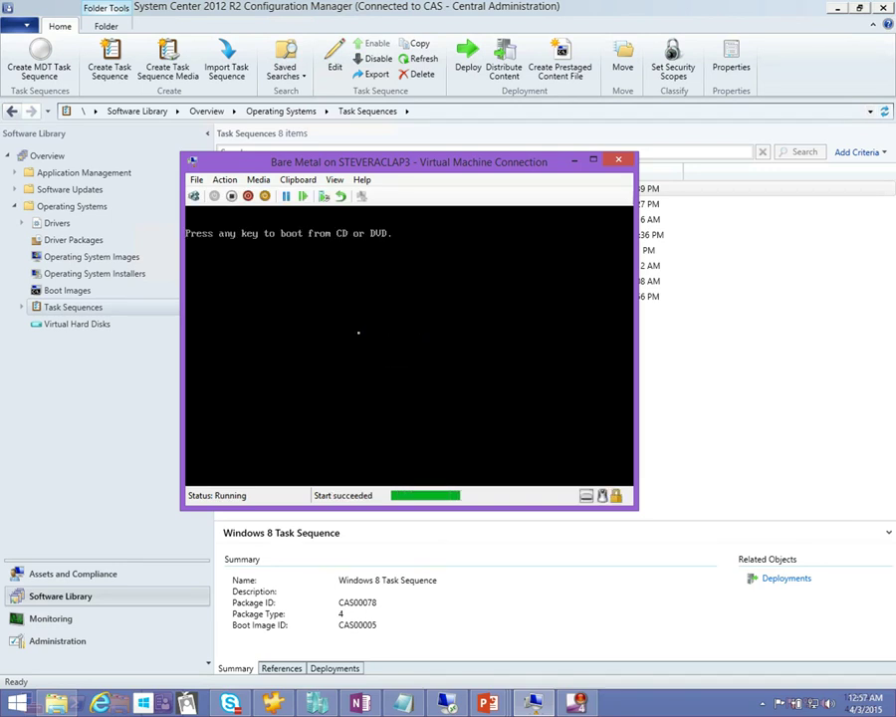
key("Return")
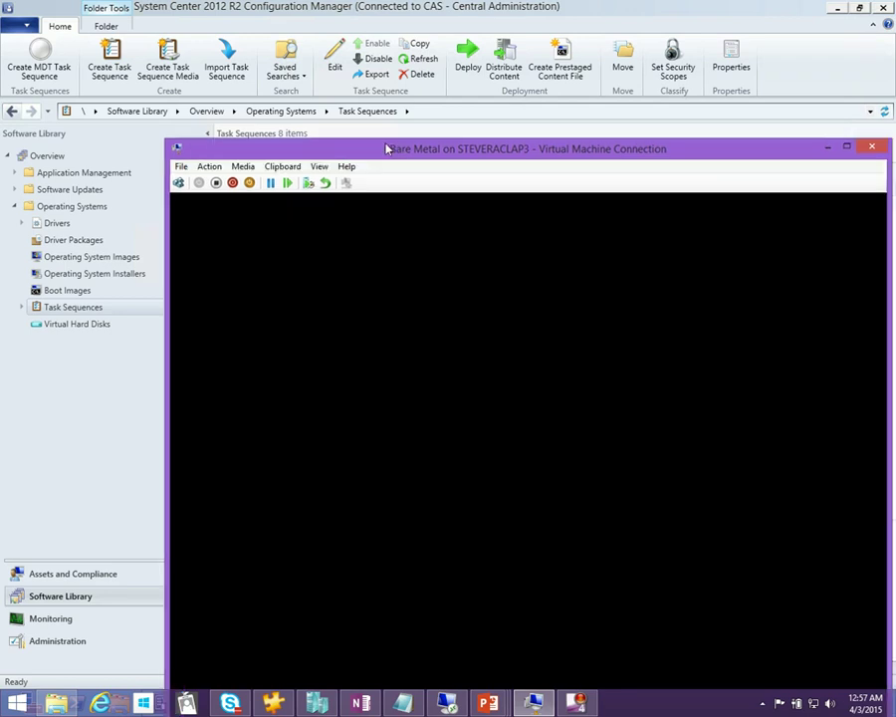
Step: Open a WinPE command prompt with F8 and list the root of drive X:
left_click_drag(388, 148, 320, 64)
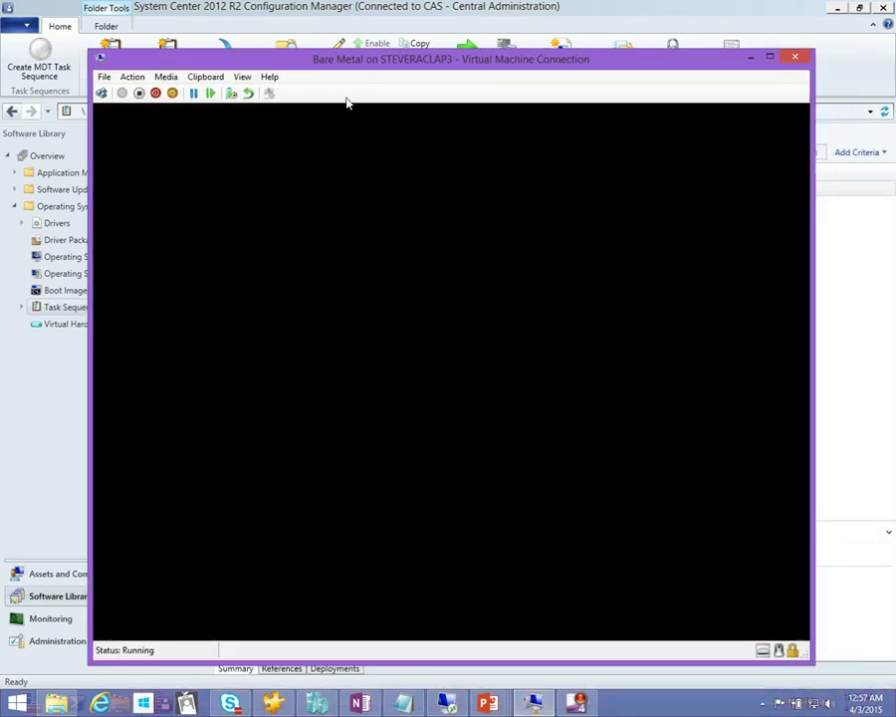
left_click_drag(367, 68, 345, 51)
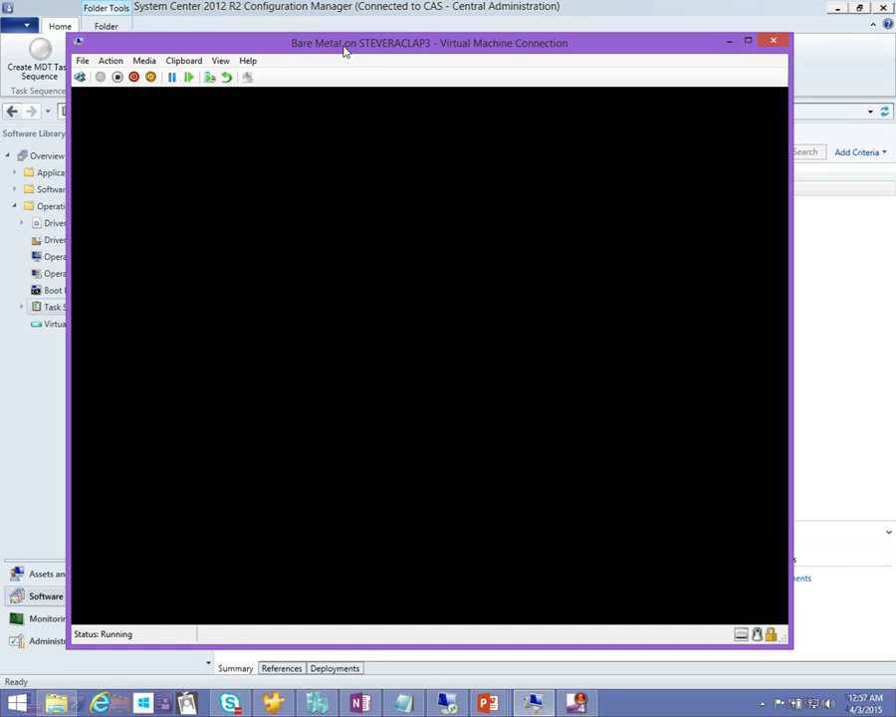
key("F8")
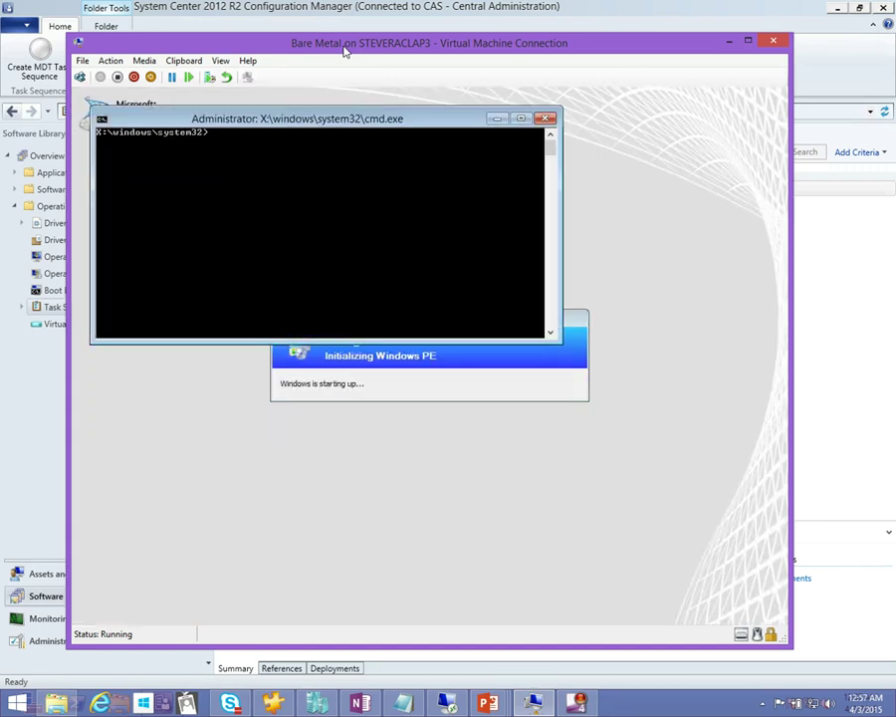
type("cd ")
type("\\")
key("Return")
type("dir")
key("Return")
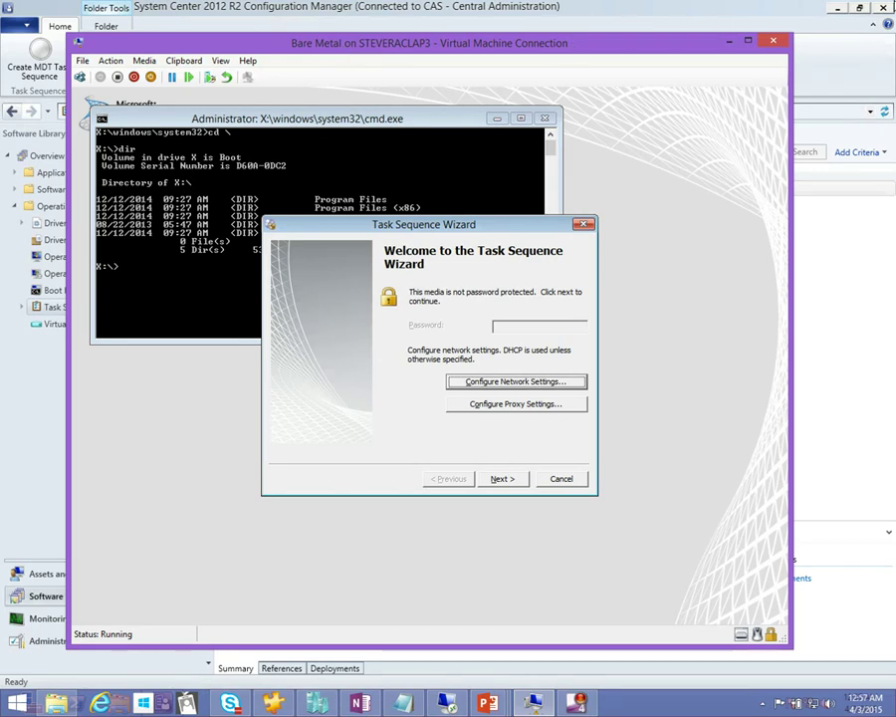
Step: Cancel the Task Sequence Wizard and list the contents of media drive E:
left_click(584, 224)
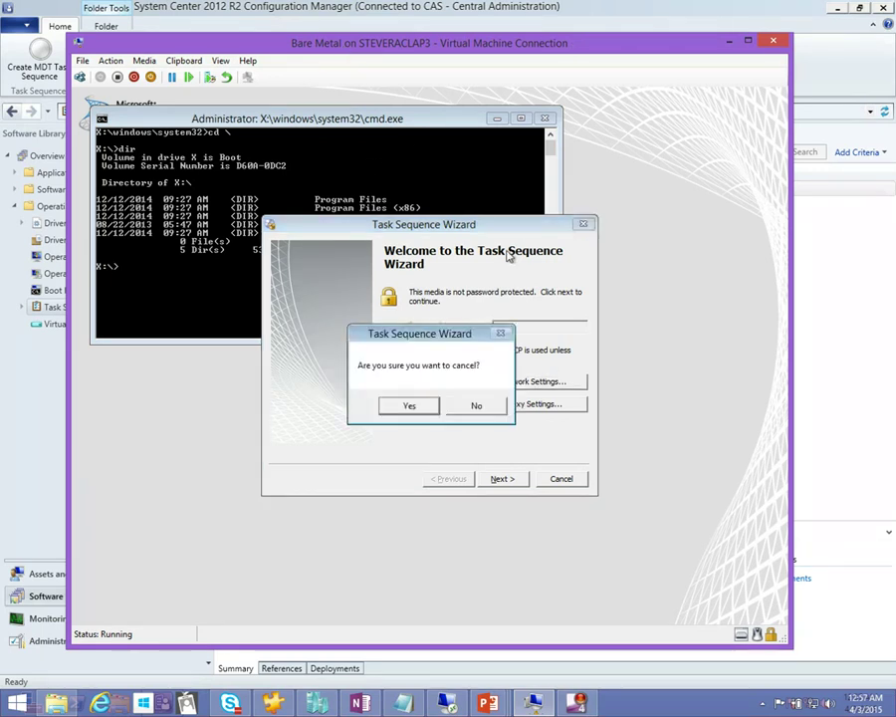
left_click(409, 404)
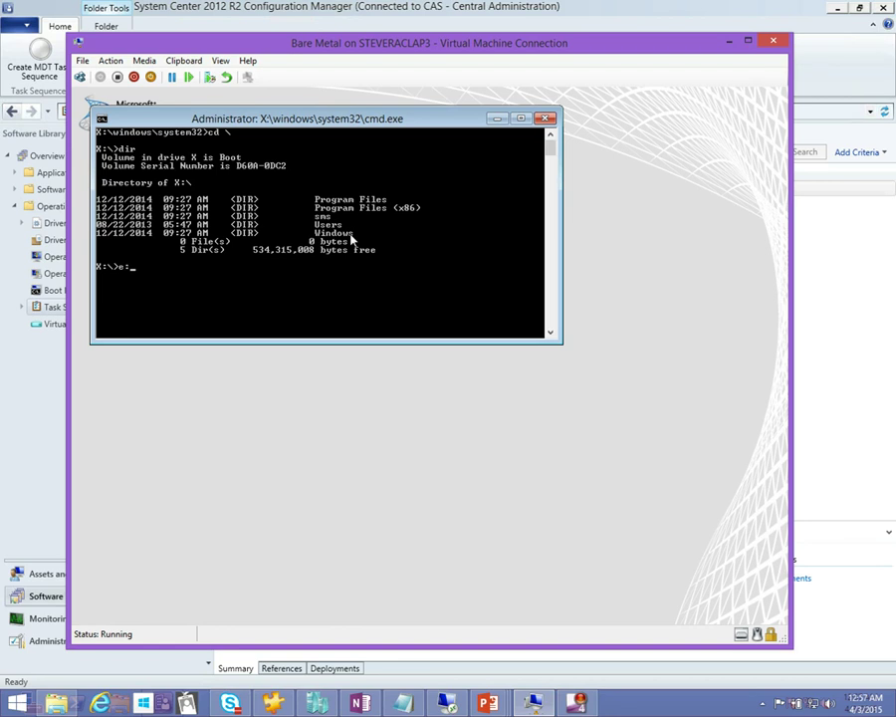
key("Return")
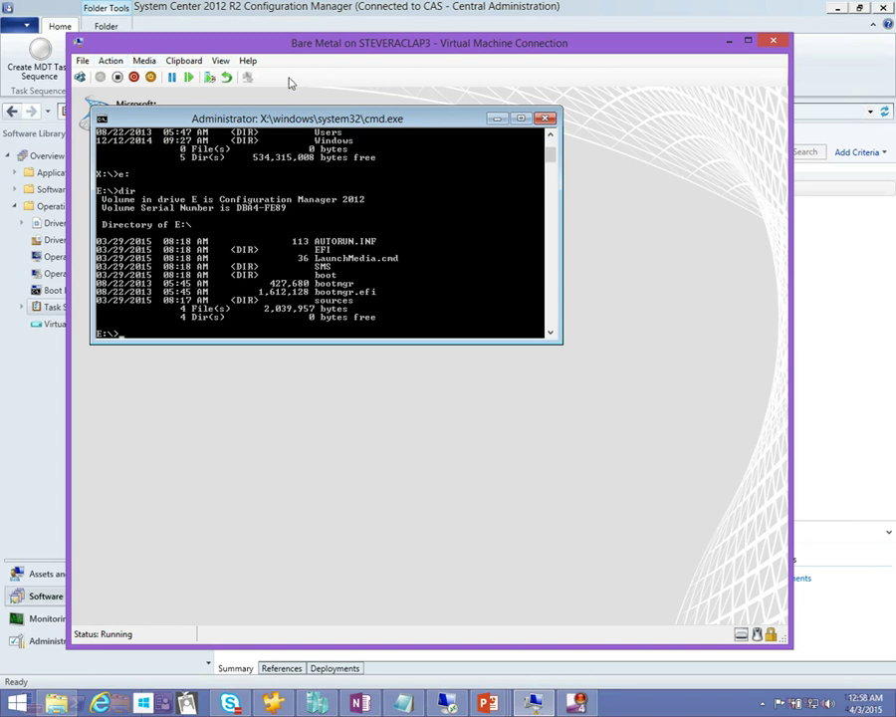
left_click(81, 61)
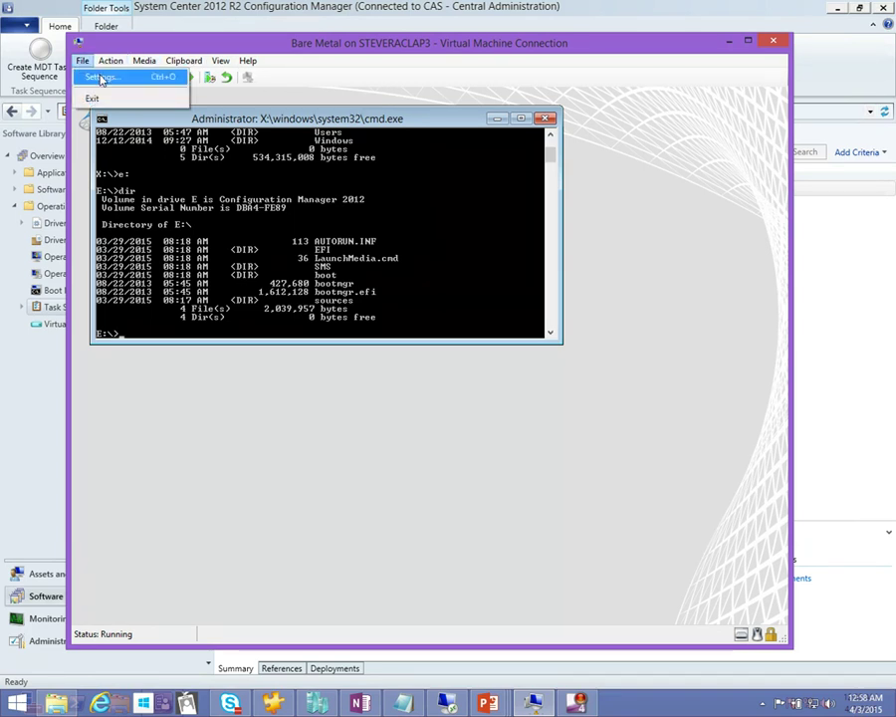
Step: Set the Bare Metal VM's DVD drive to None, ejecting the boot ISO
left_click(98, 77)
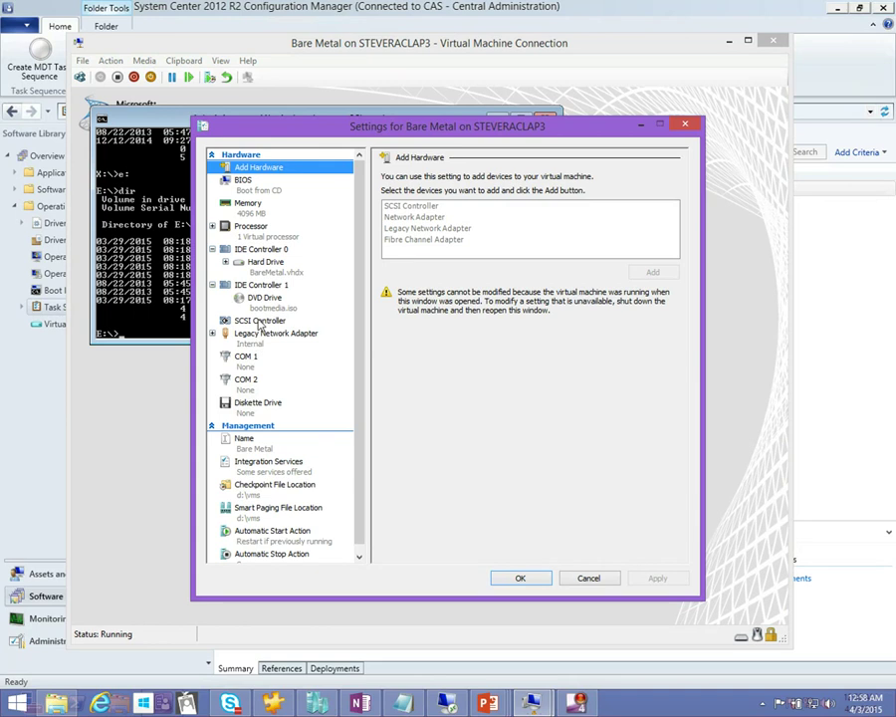
left_click(263, 302)
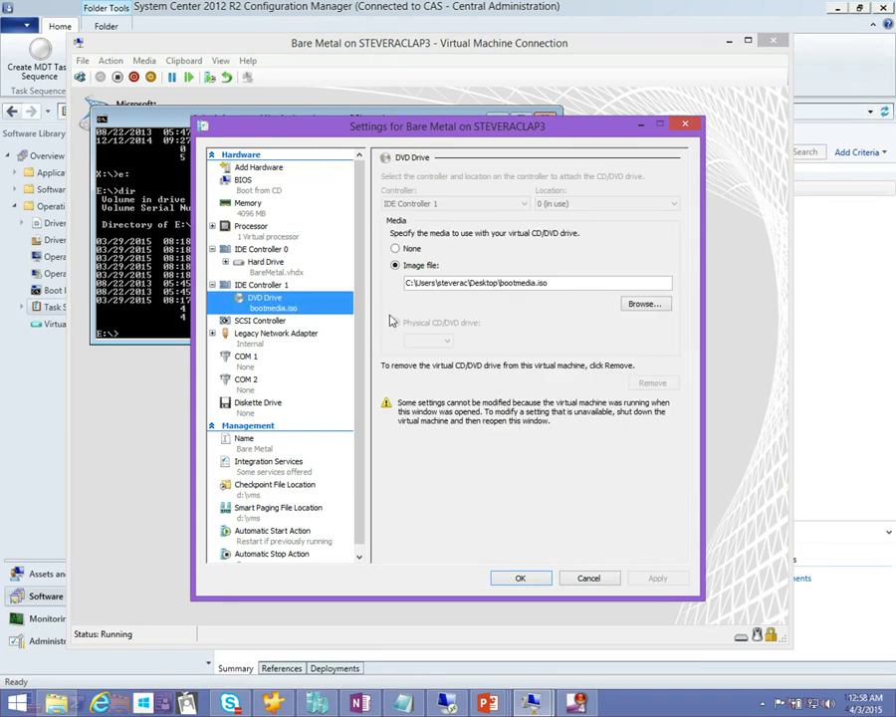
left_click(396, 249)
left_click(522, 578)
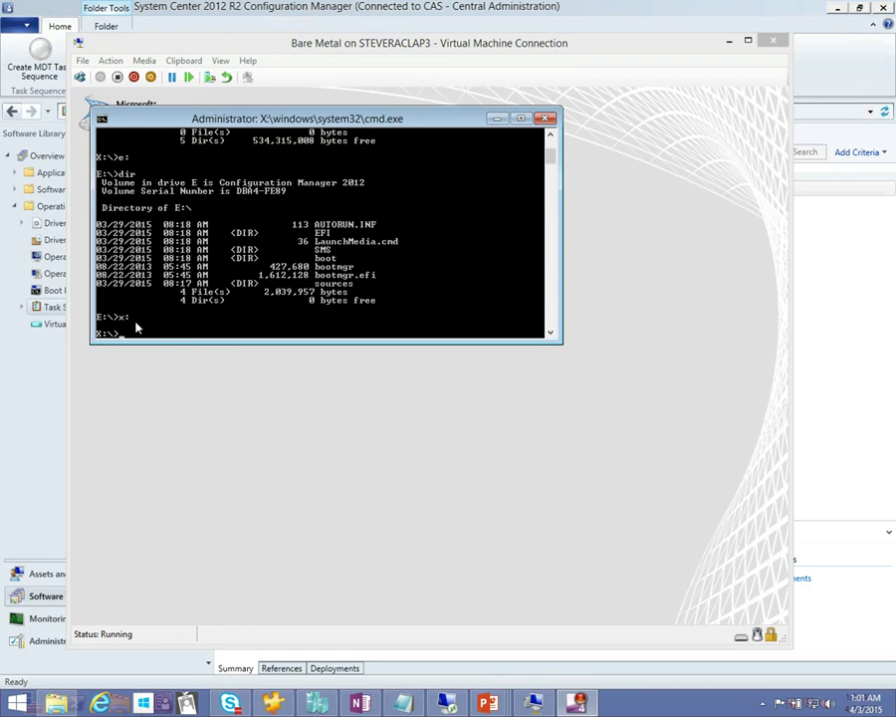
Step: Confirm E: is no longer ready while X: still lists its folders, then close the WinPE prompt
left_click(133, 330)
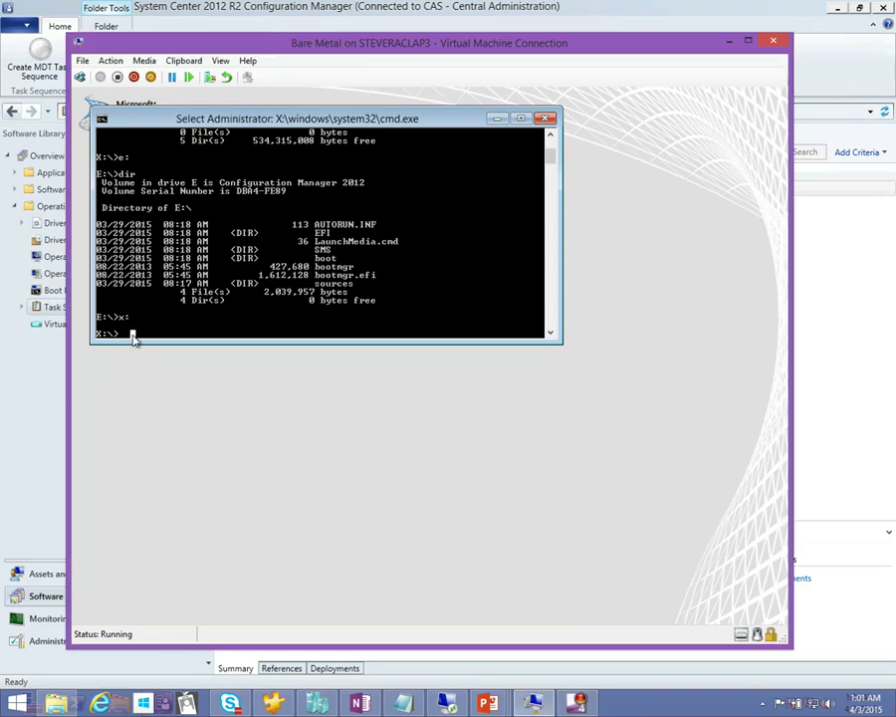
type("e:")
key("Return")
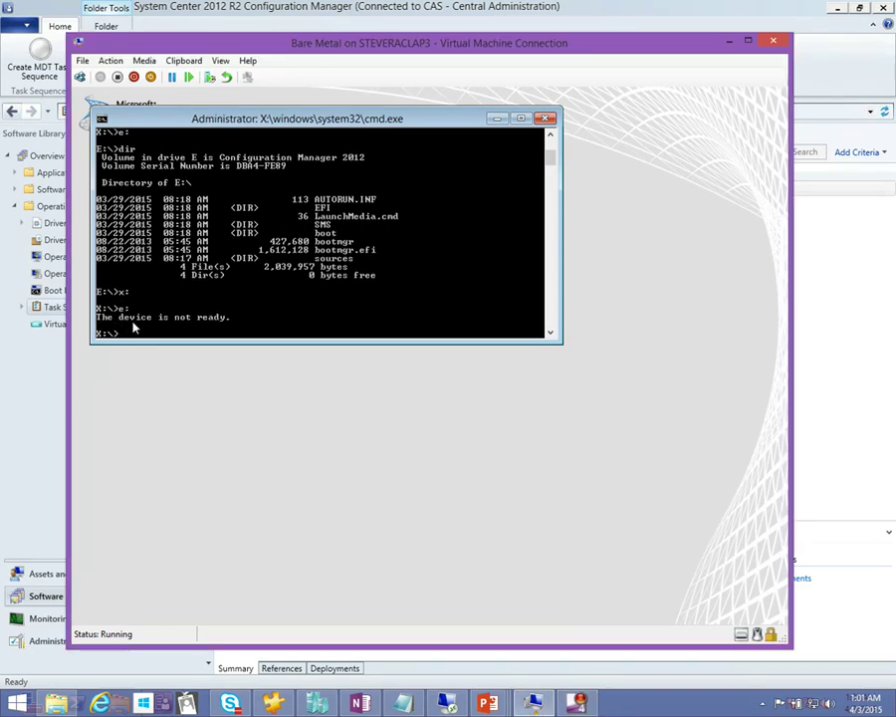
type("dir")
key("Return")
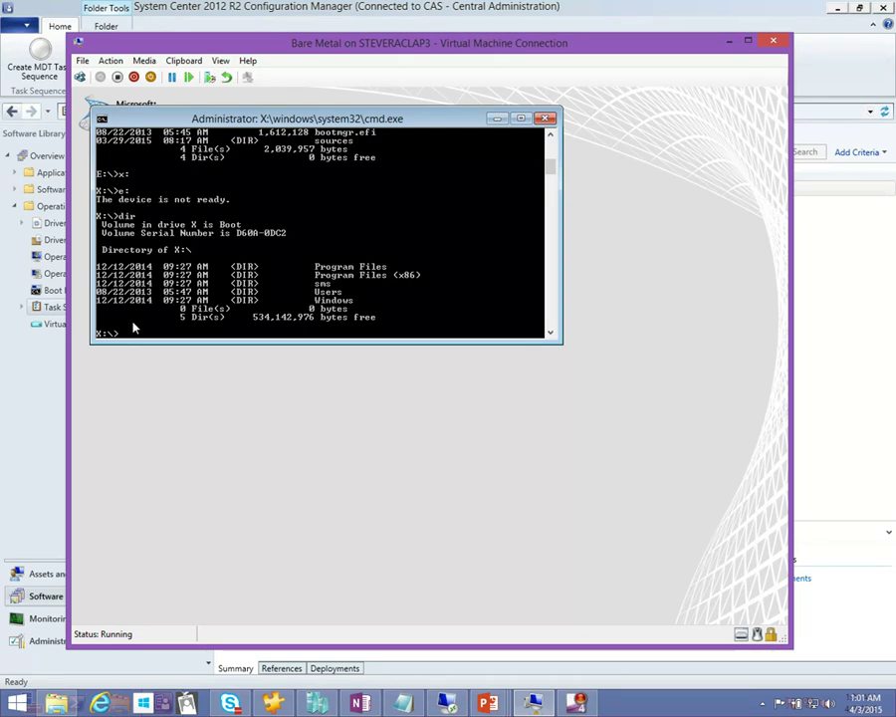
type("x:")
key("Return")
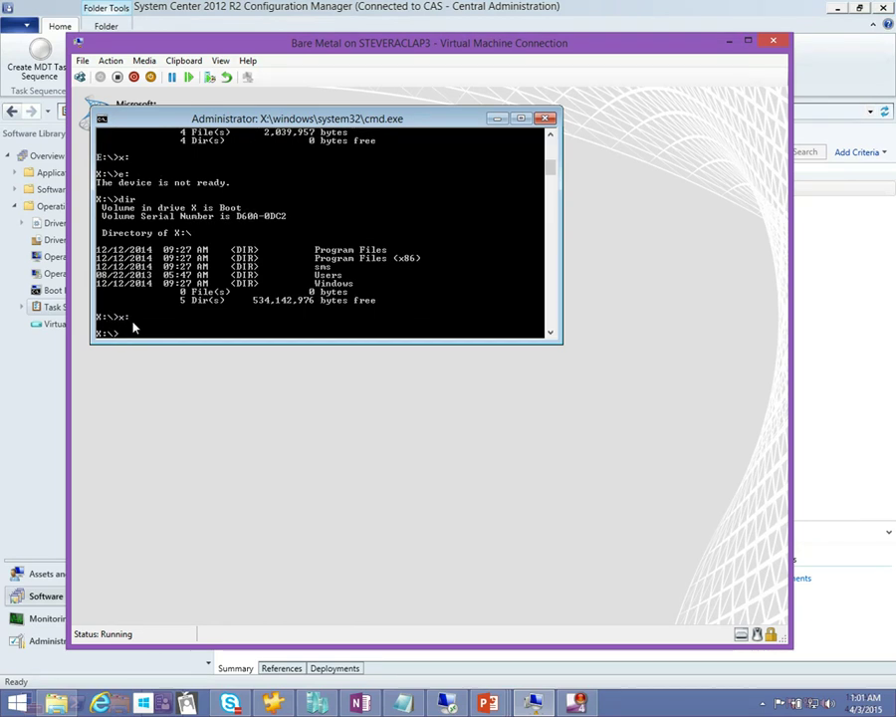
left_click(553, 117)
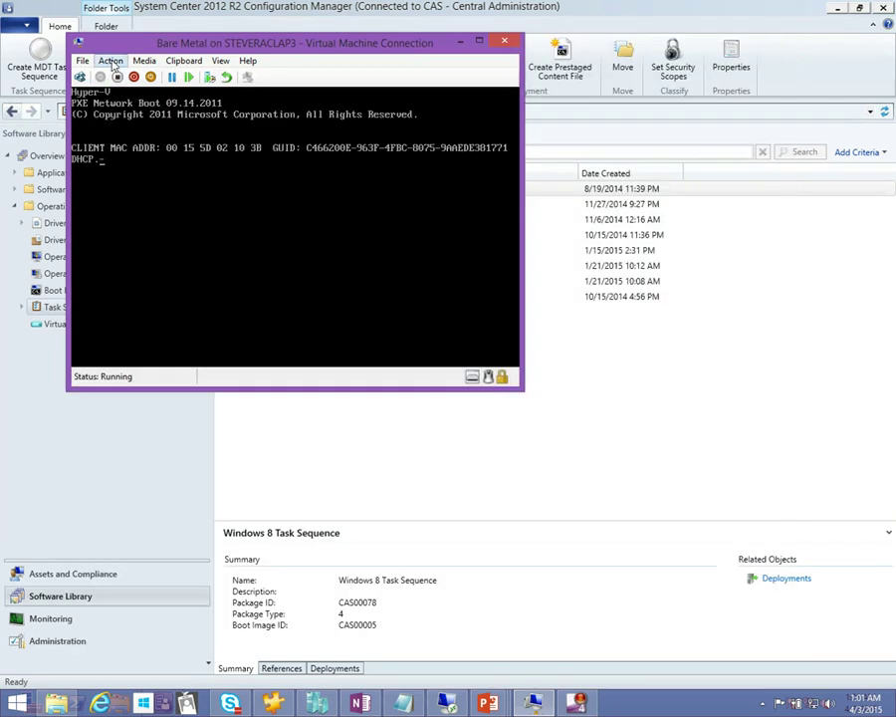
Step: Turn off the Bare Metal VM, close its connection, and advance to 'The Boot Image and the Boot Media' slide
left_click(111, 61)
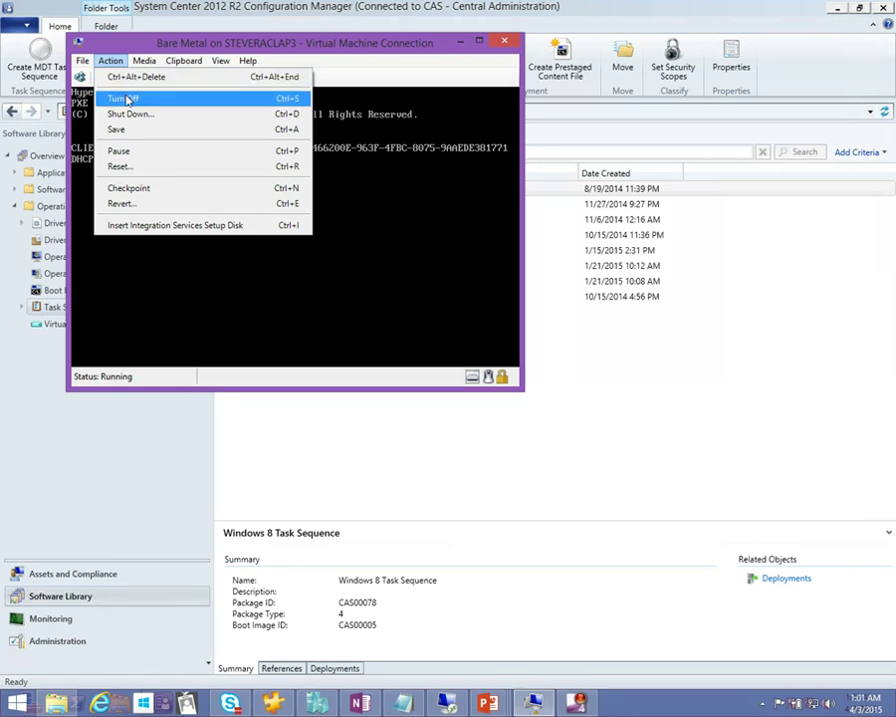
left_click(127, 101)
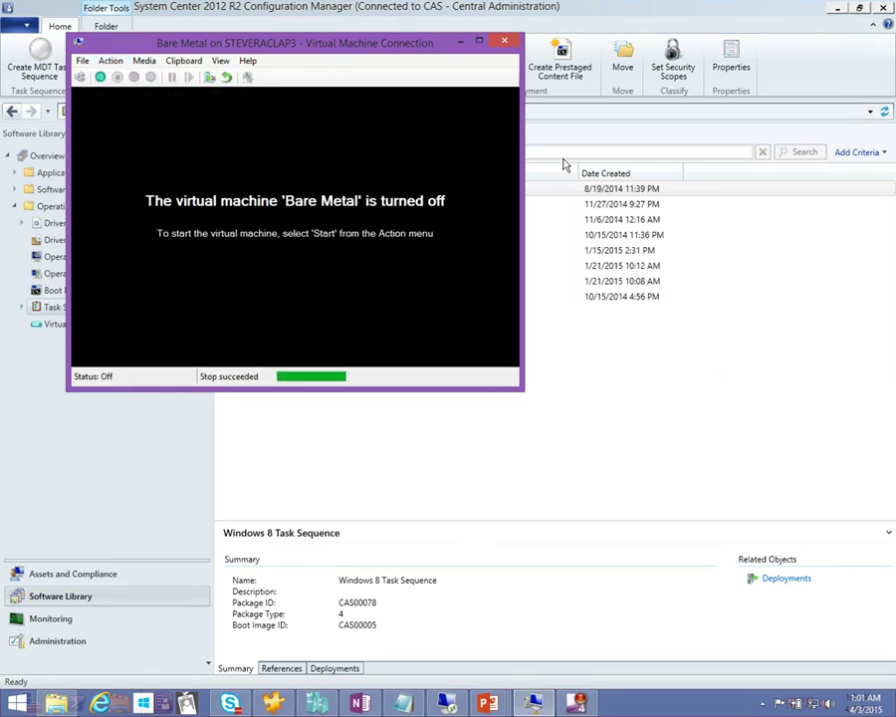
left_click(506, 43)
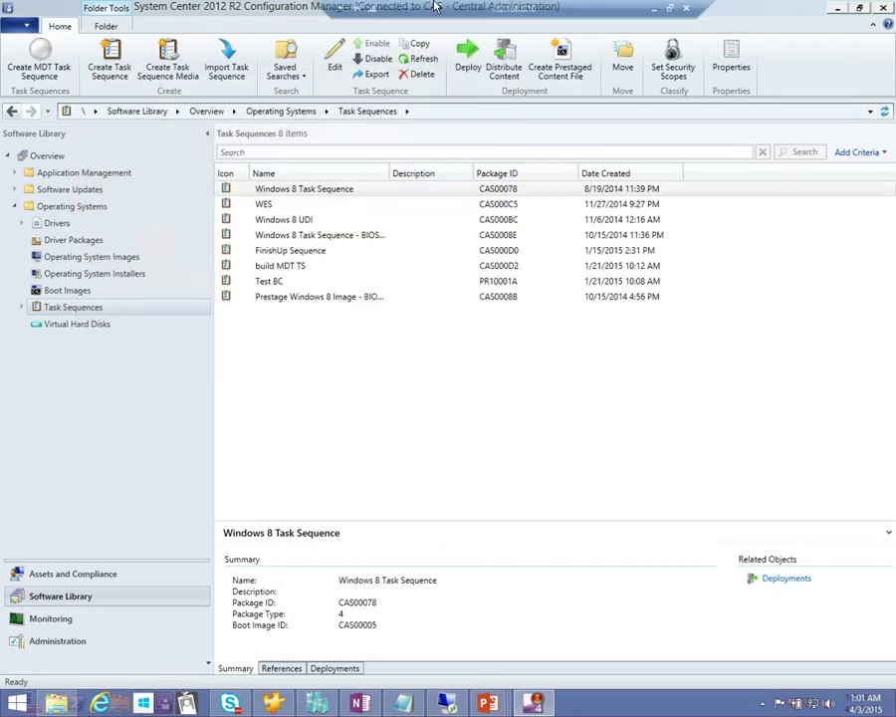
left_click(494, 9)
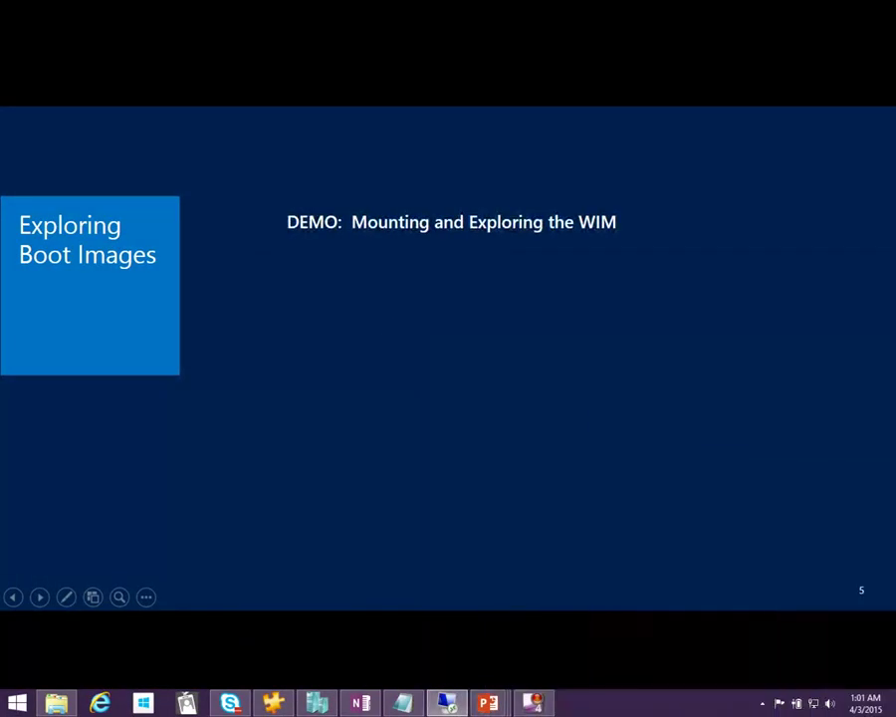
left_click(303, 360)
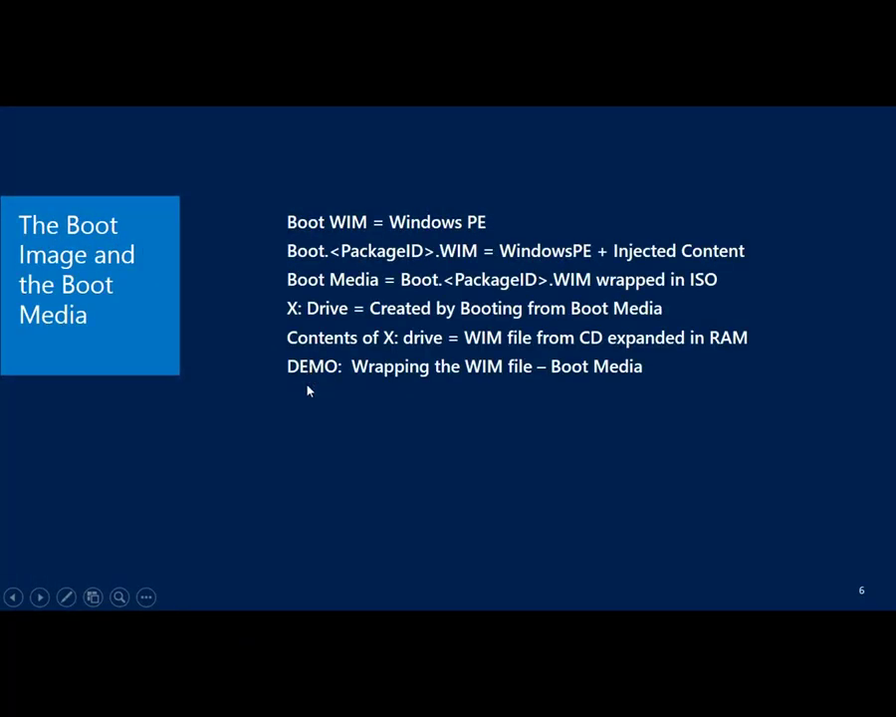